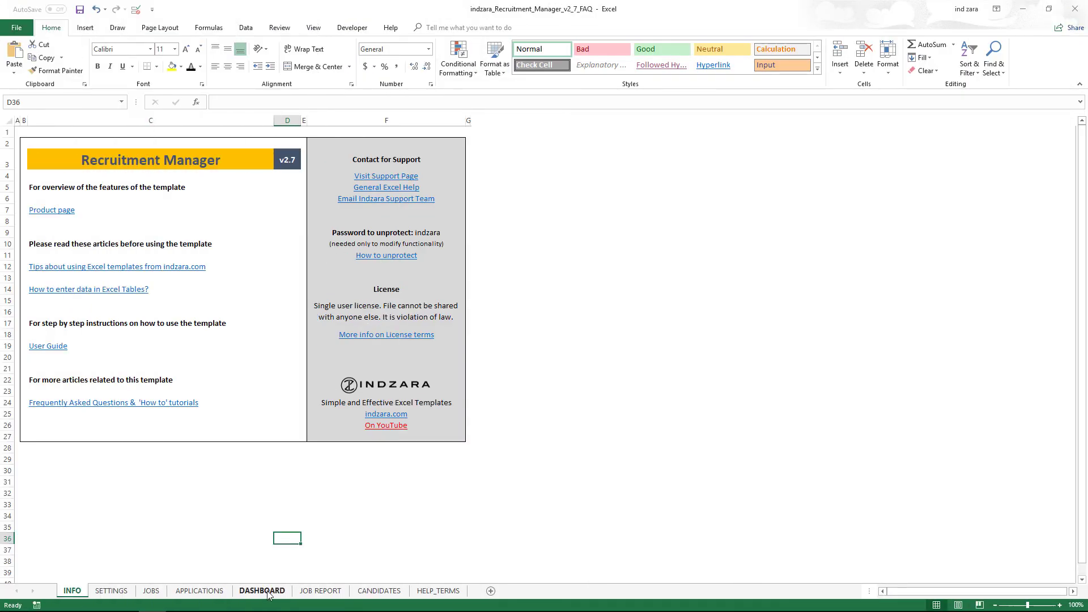
Step: Open the DASHBOARD sheet to view the recruitment metrics
click(261, 591)
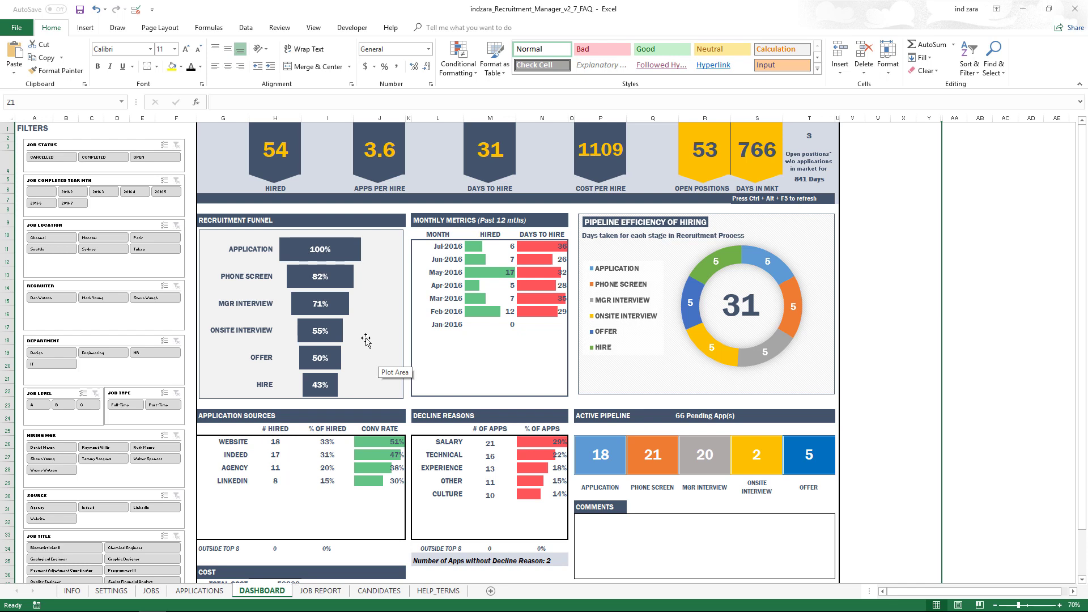
click(251, 31)
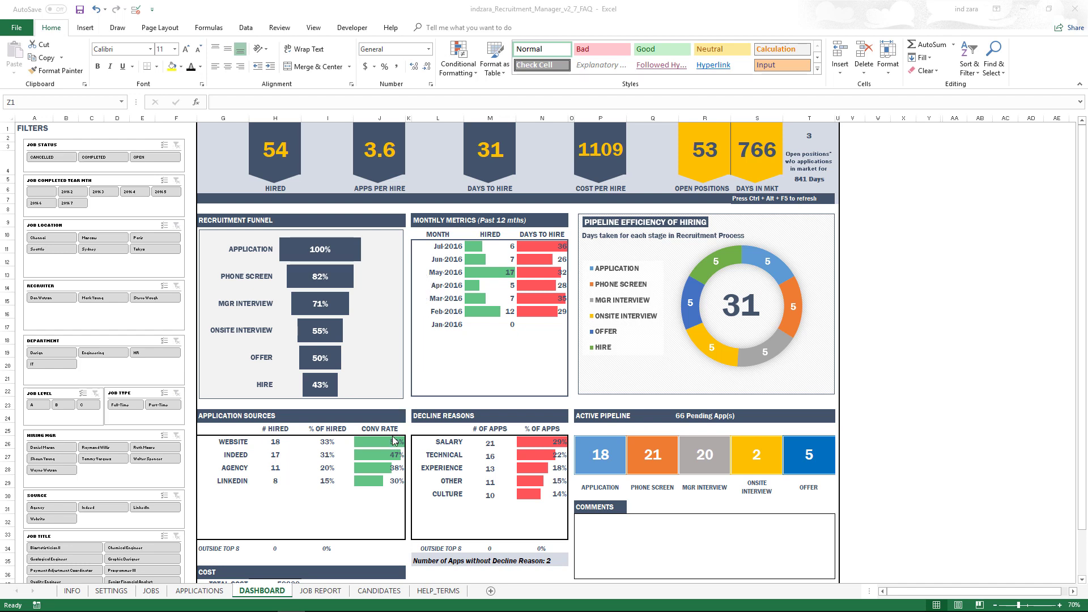
Step: Open the APPLICATIONS sheet and inspect the ERROR column and its formula in cell Q6
click(214, 595)
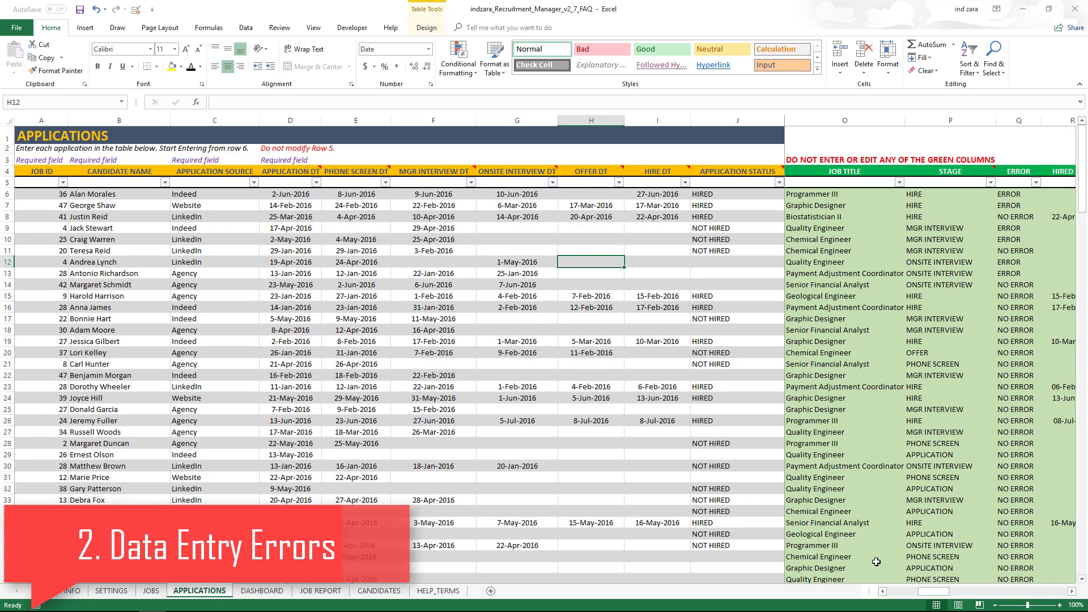
drag(908, 595, 946, 593)
click(811, 121)
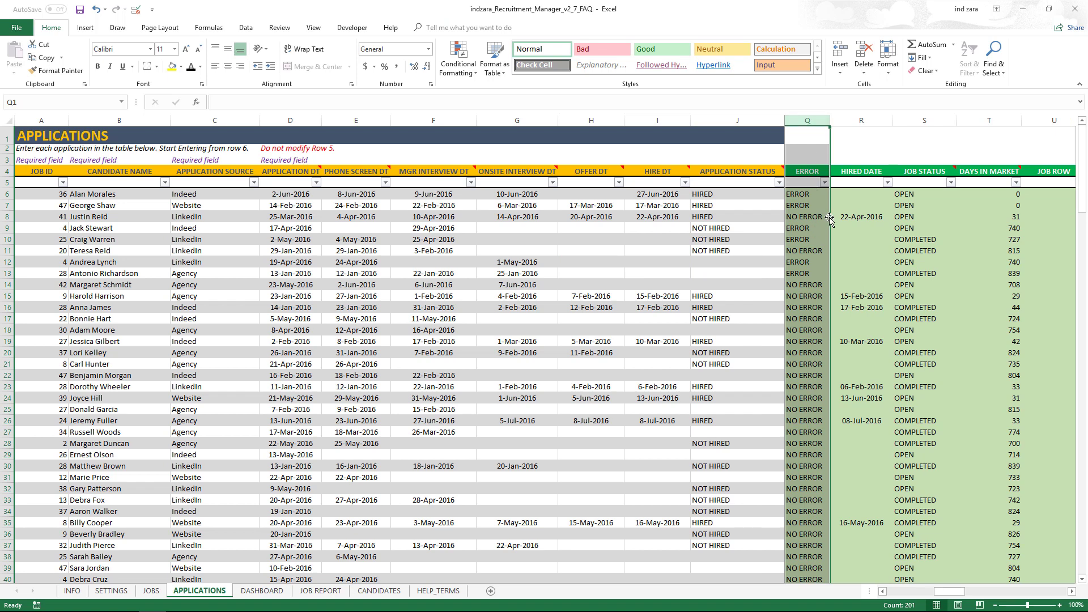
click(814, 191)
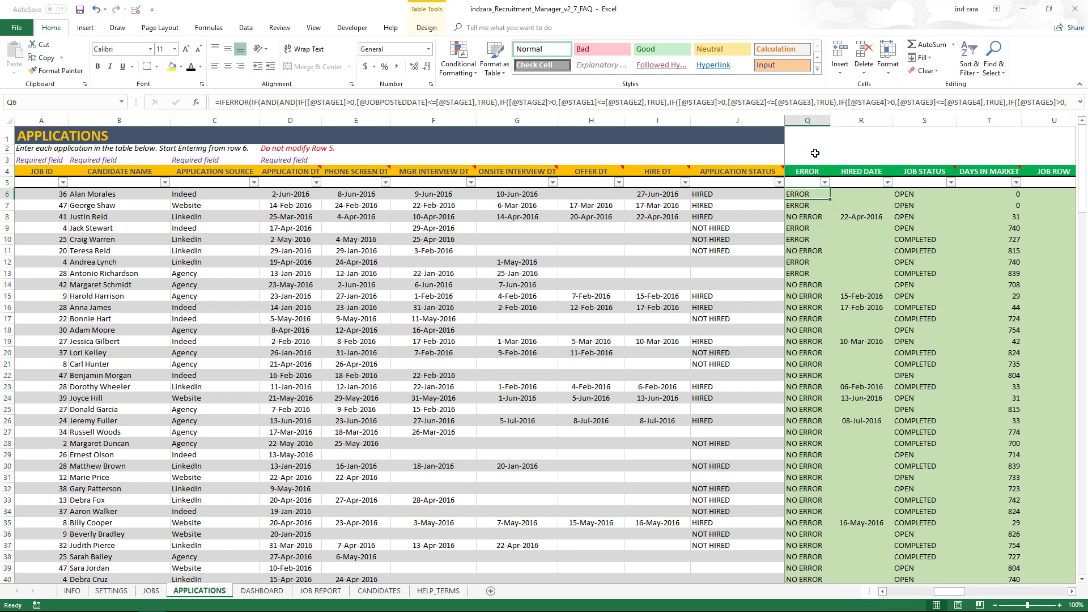
Step: Unfreeze the panes on the APPLICATIONS sheet
drag(945, 592, 922, 592)
click(824, 229)
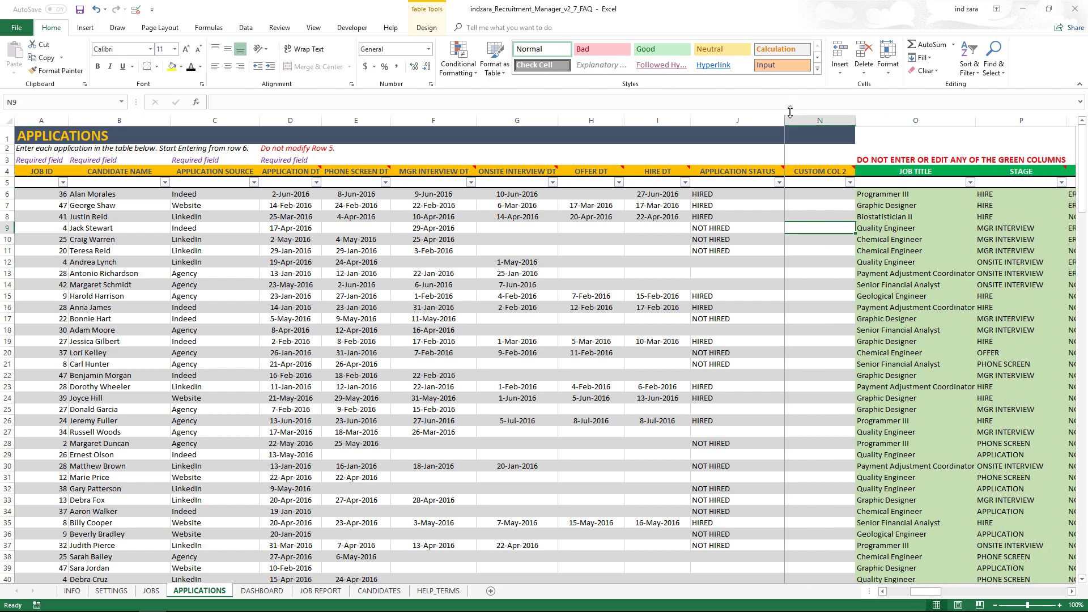
click(314, 27)
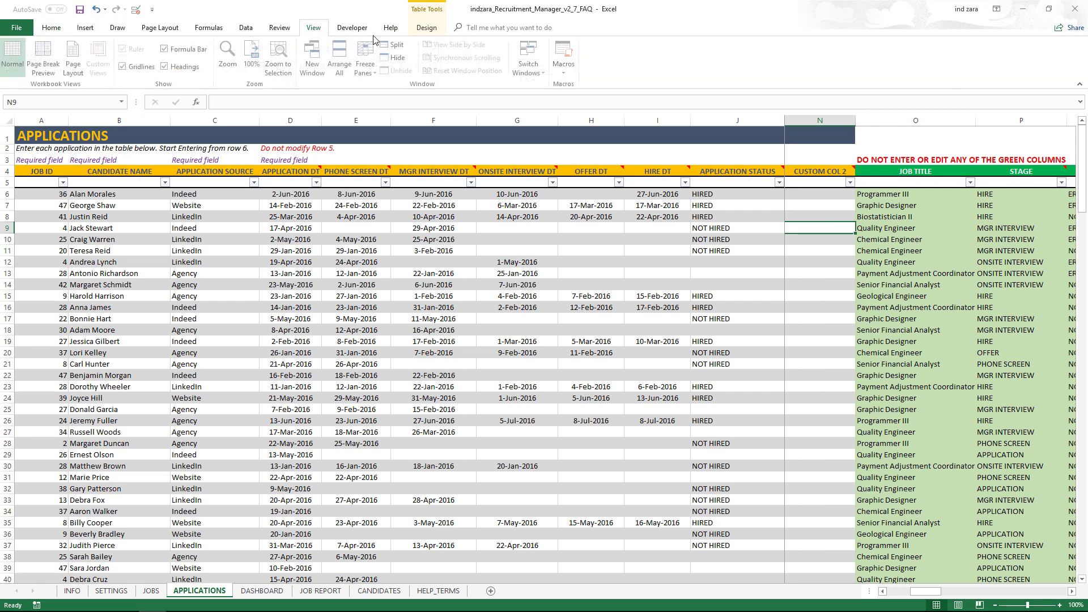
click(424, 28)
click(315, 30)
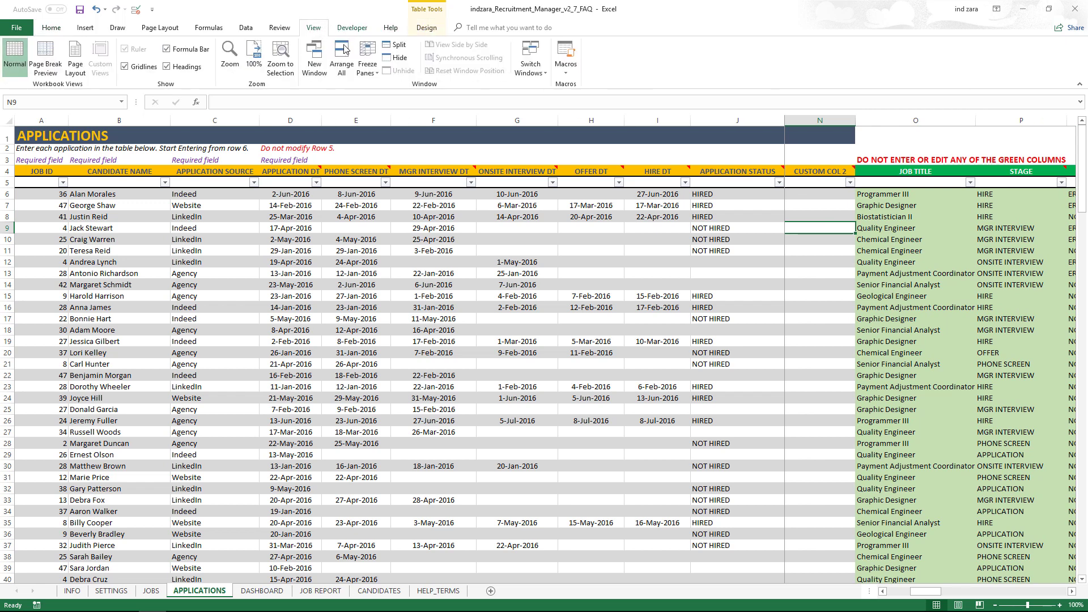
click(367, 64)
click(381, 101)
click(845, 214)
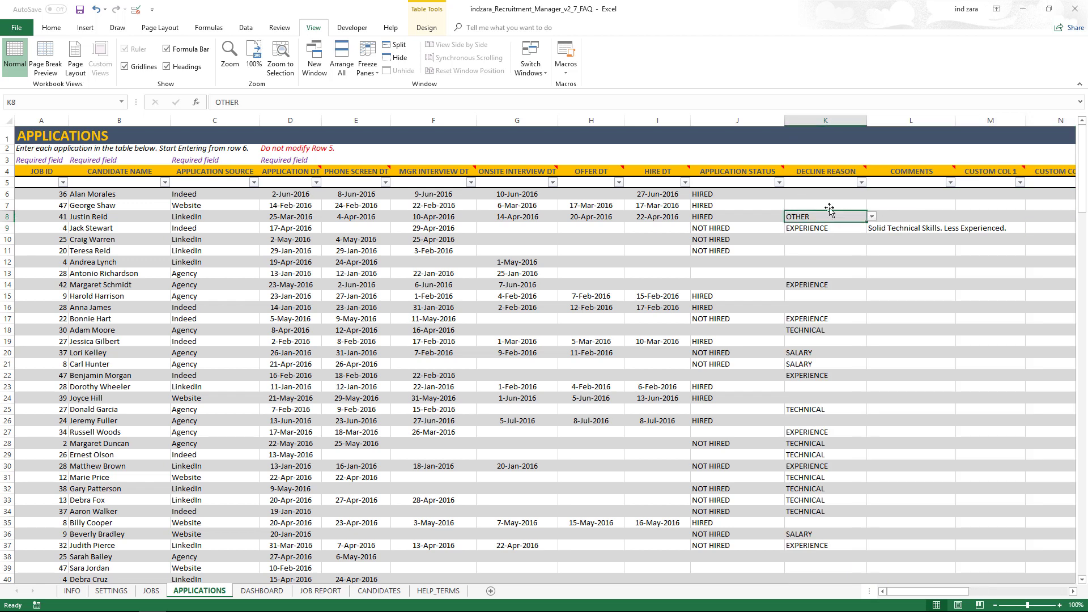
Step: Freeze the columns before DECLINE REASON so that columns A through J stay in view
click(806, 120)
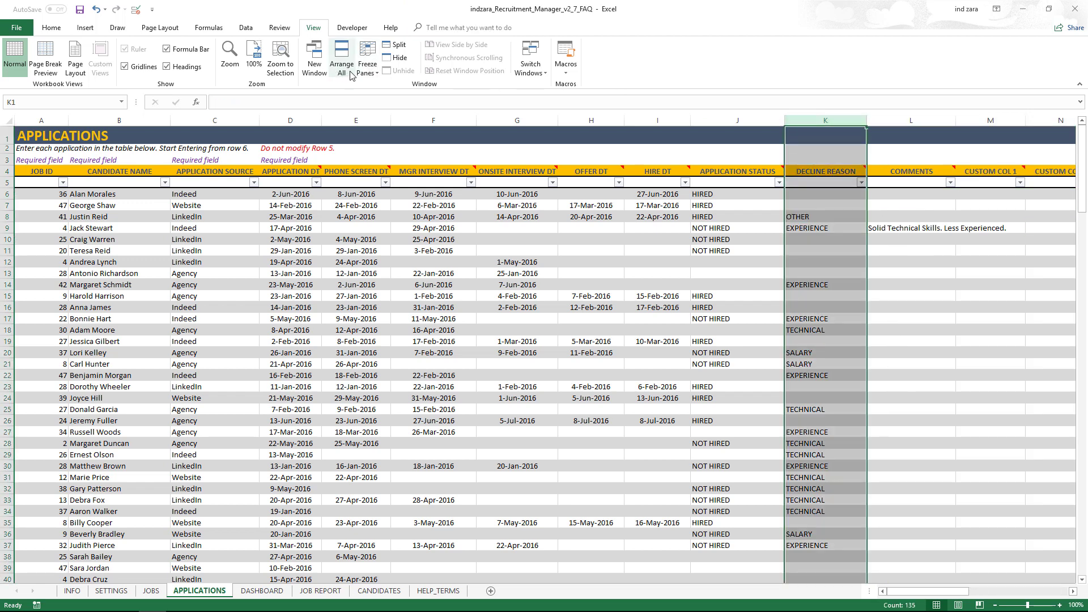
click(368, 64)
click(372, 88)
Step: Examine row 6 for missing dates, checking its stage dates from APPLICATION DT through HIRE DT against its application status and ERROR value
drag(899, 591, 942, 596)
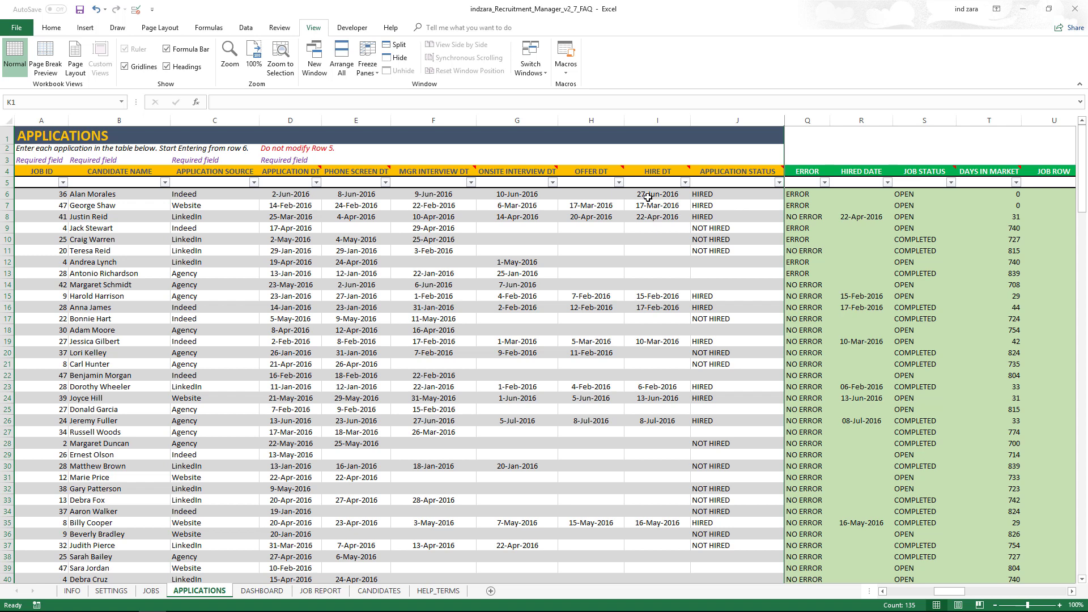
click(593, 195)
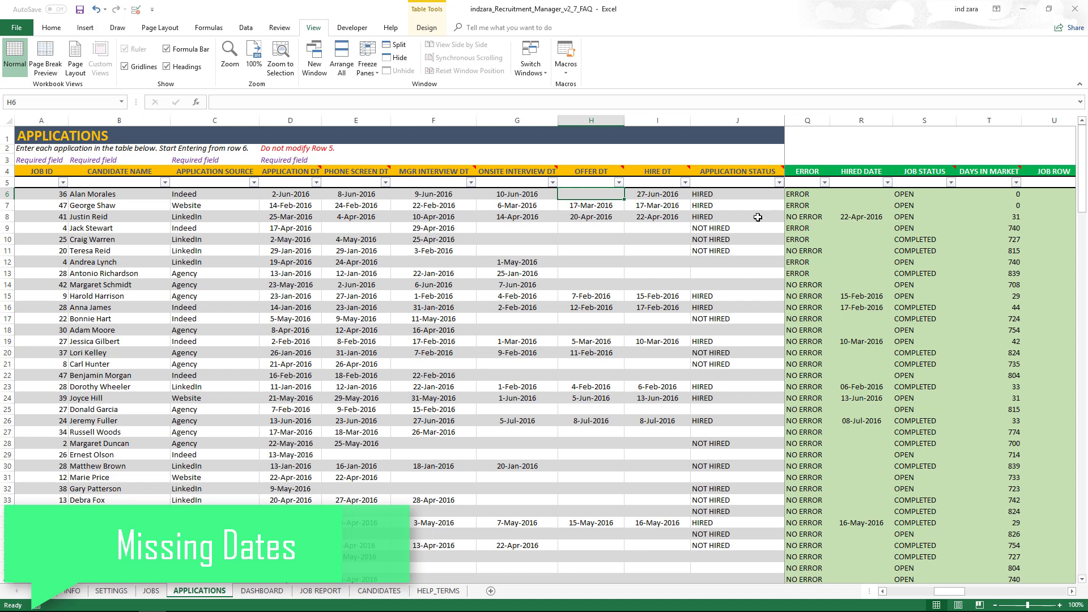
click(758, 196)
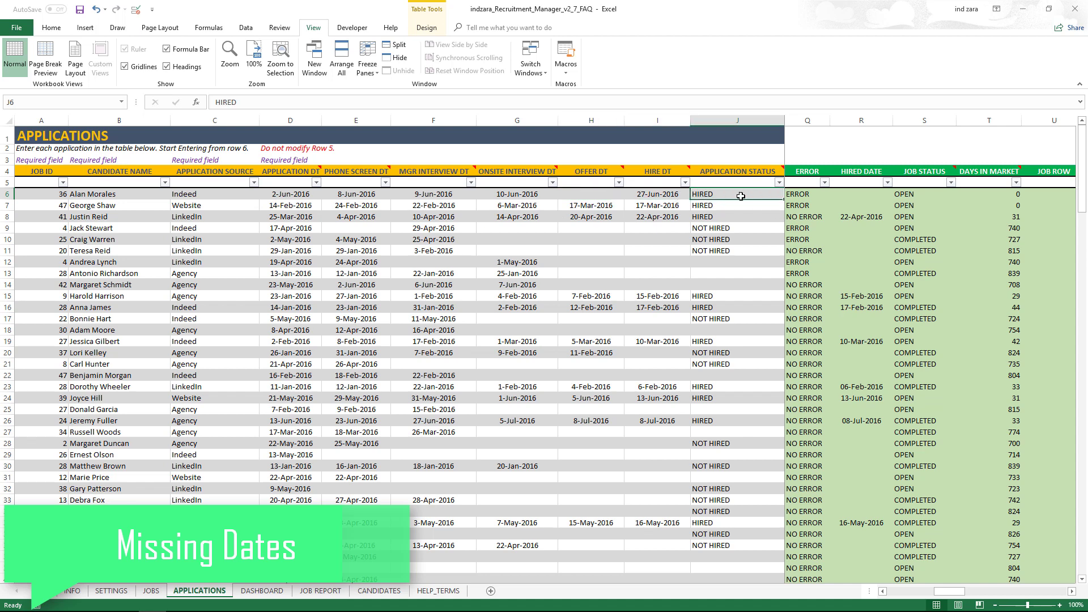
click(612, 195)
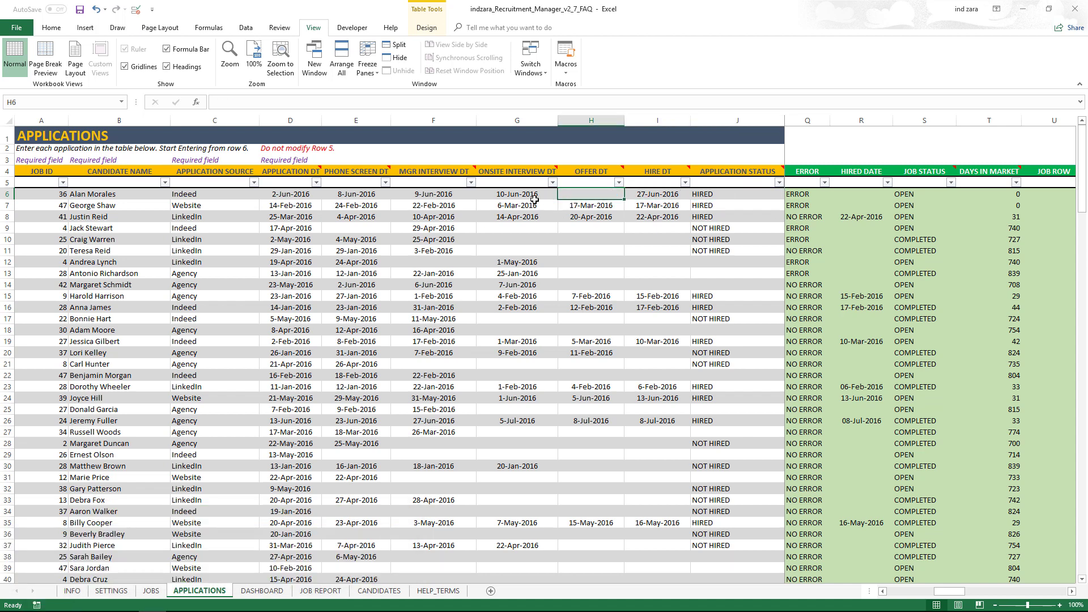
click(655, 198)
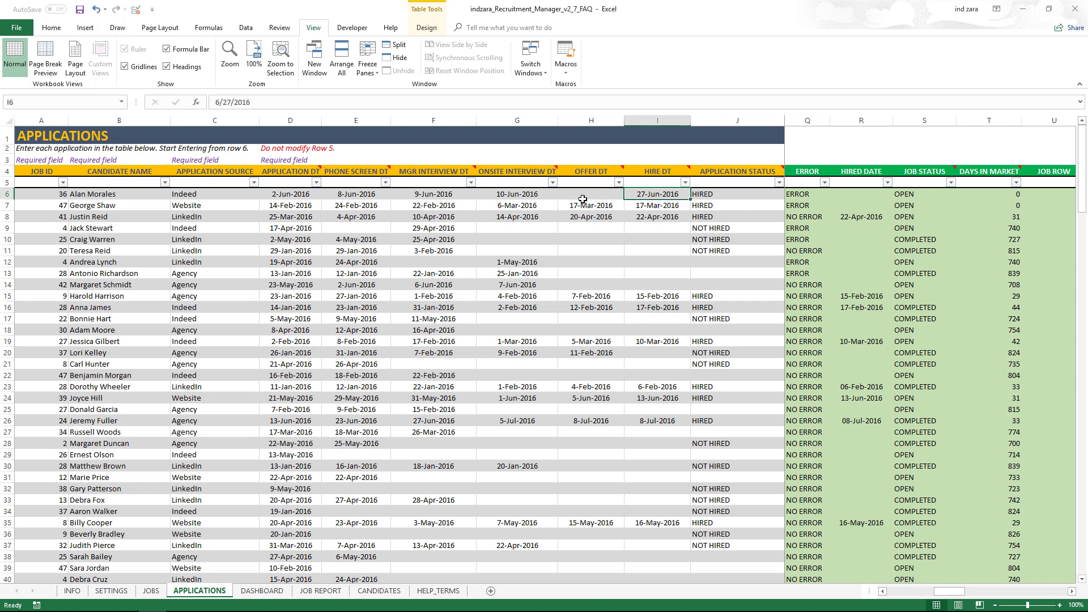
click(533, 197)
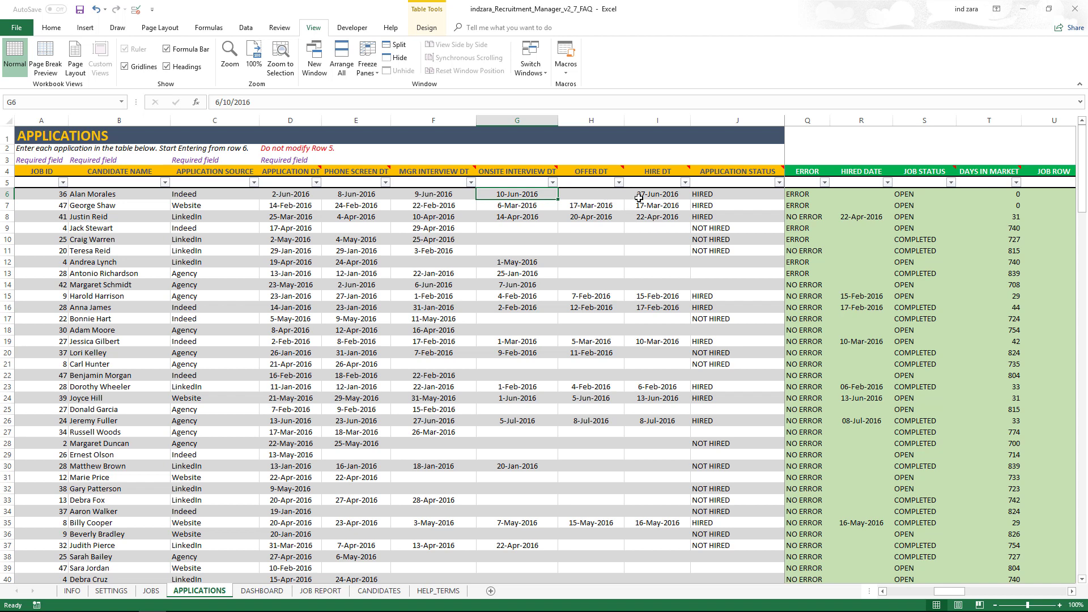
drag(307, 194, 651, 192)
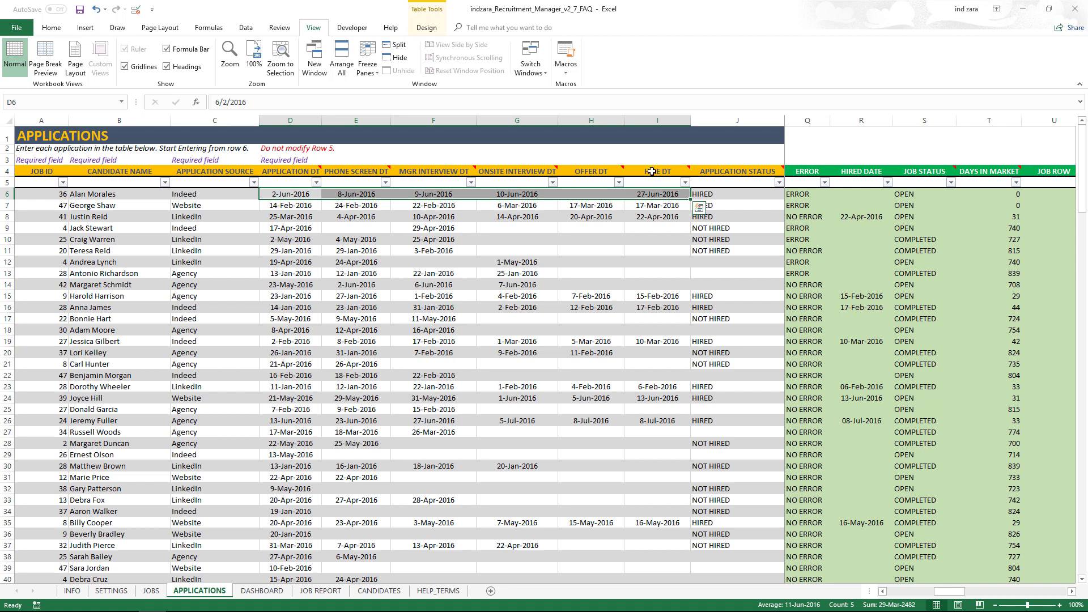
mouse_move(653, 173)
mouse_move(589, 176)
drag(278, 193, 565, 196)
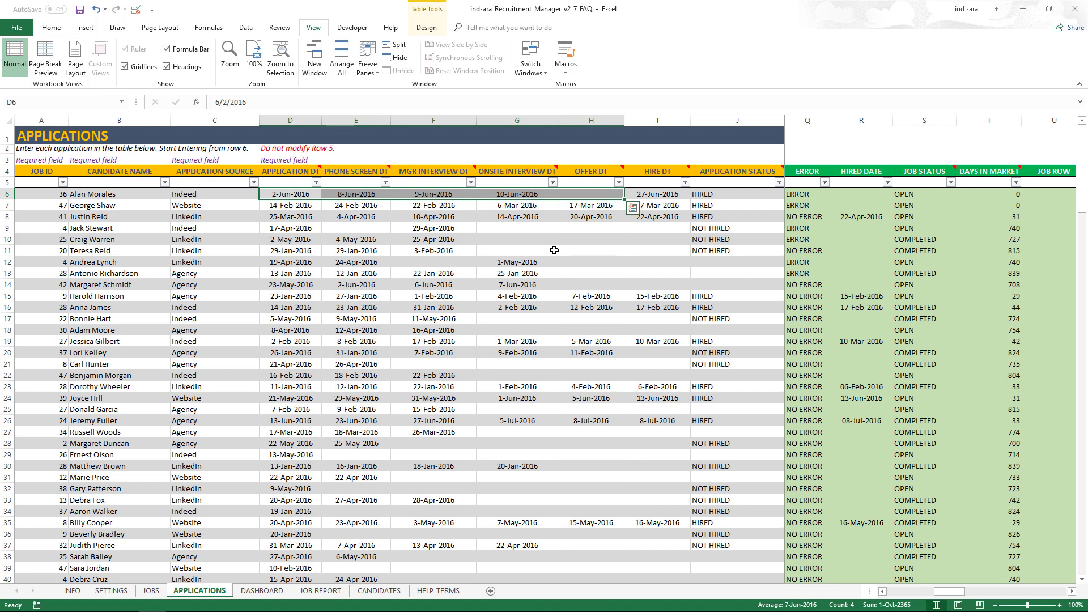
Step: Check the chronological order of row 7's stage dates from APPLICATION DT through HIRE DT
click(307, 206)
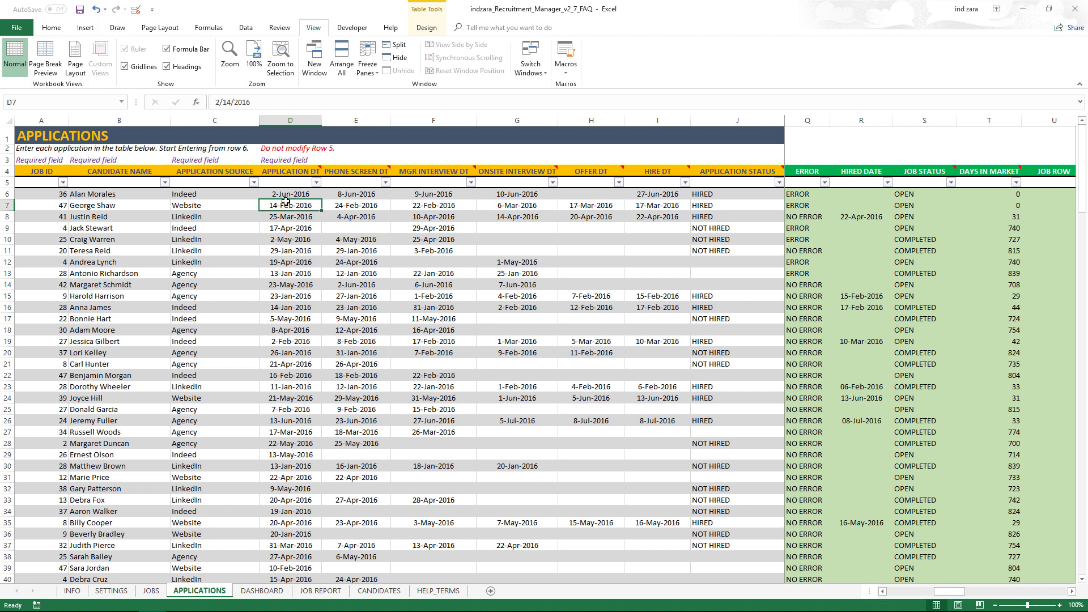
drag(289, 206, 644, 206)
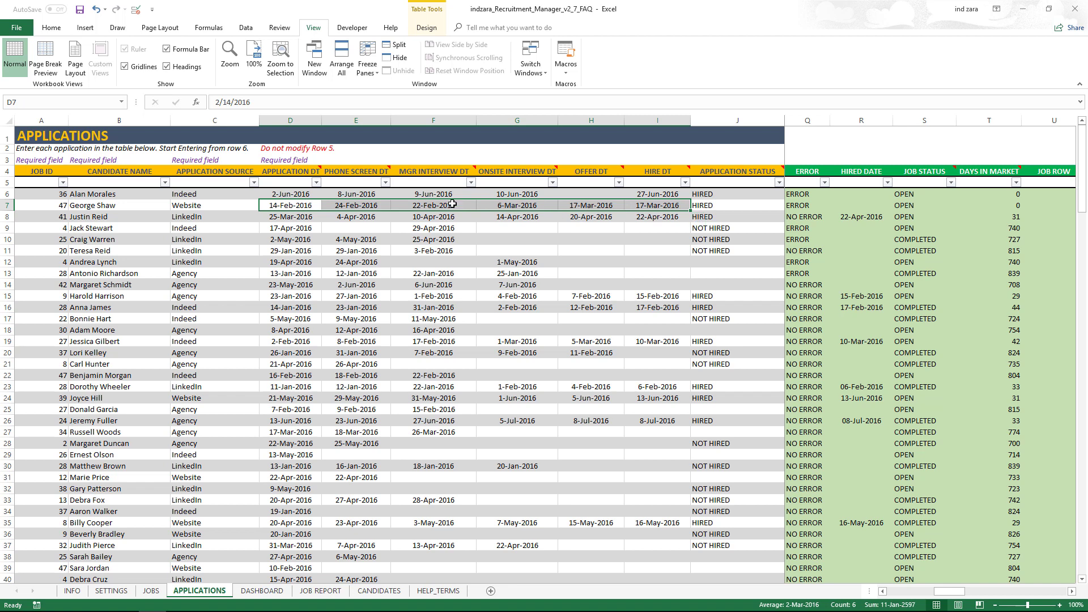
click(292, 206)
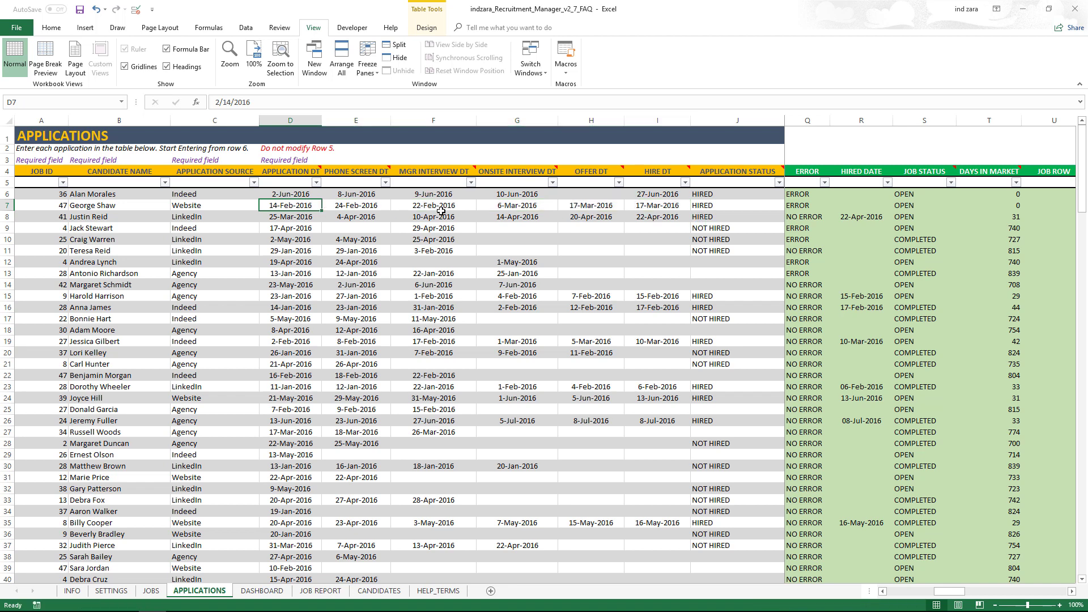
click(368, 208)
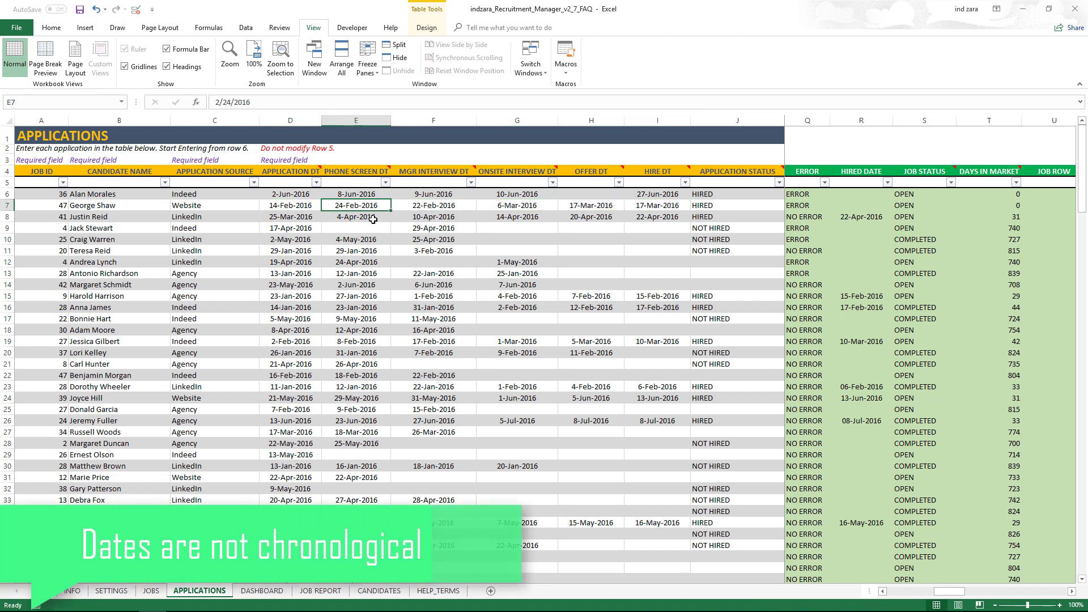
click(437, 206)
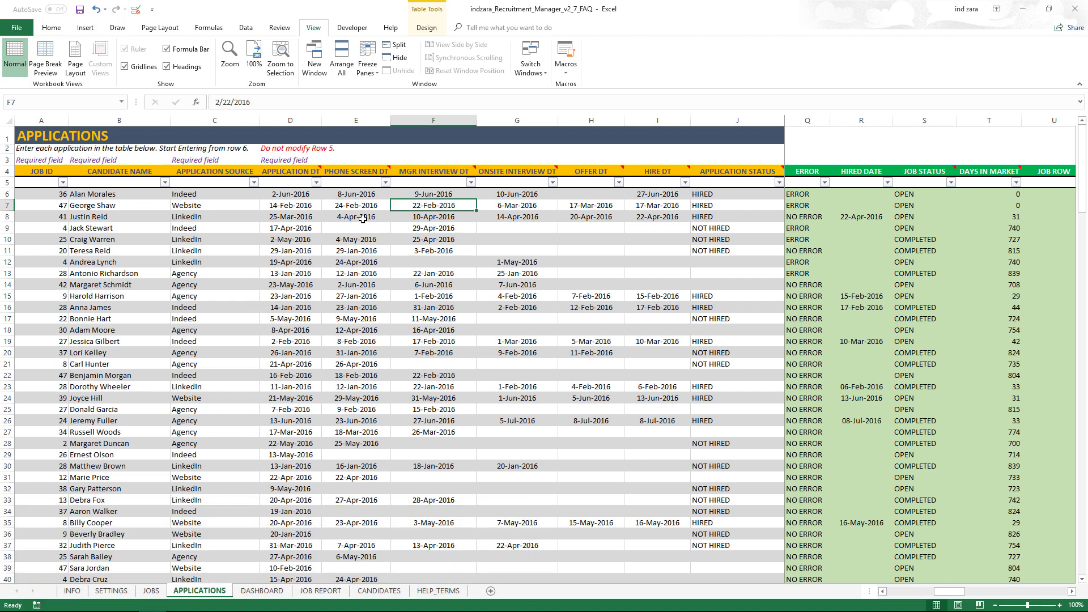
drag(295, 206, 677, 206)
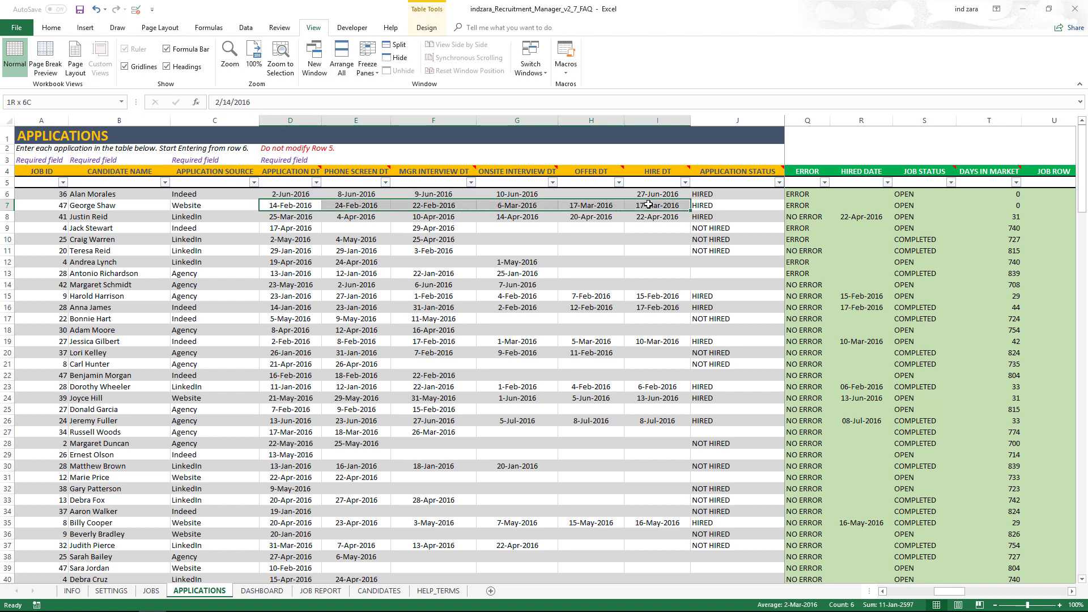
click(298, 207)
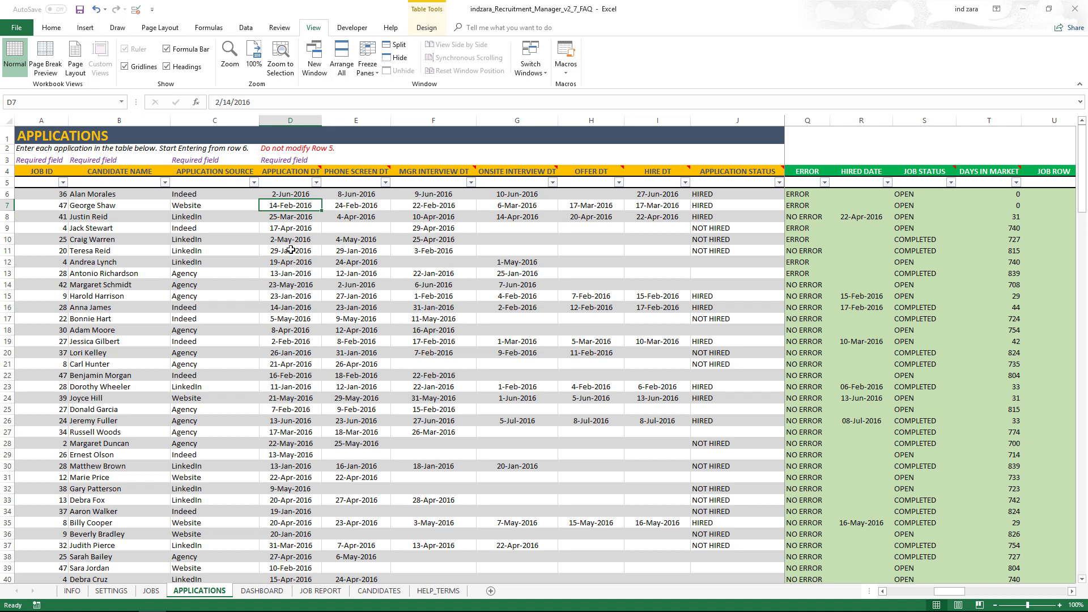
Step: Compare the JOB POSTED DATE column with the stage dates in row 7
drag(959, 593, 1014, 597)
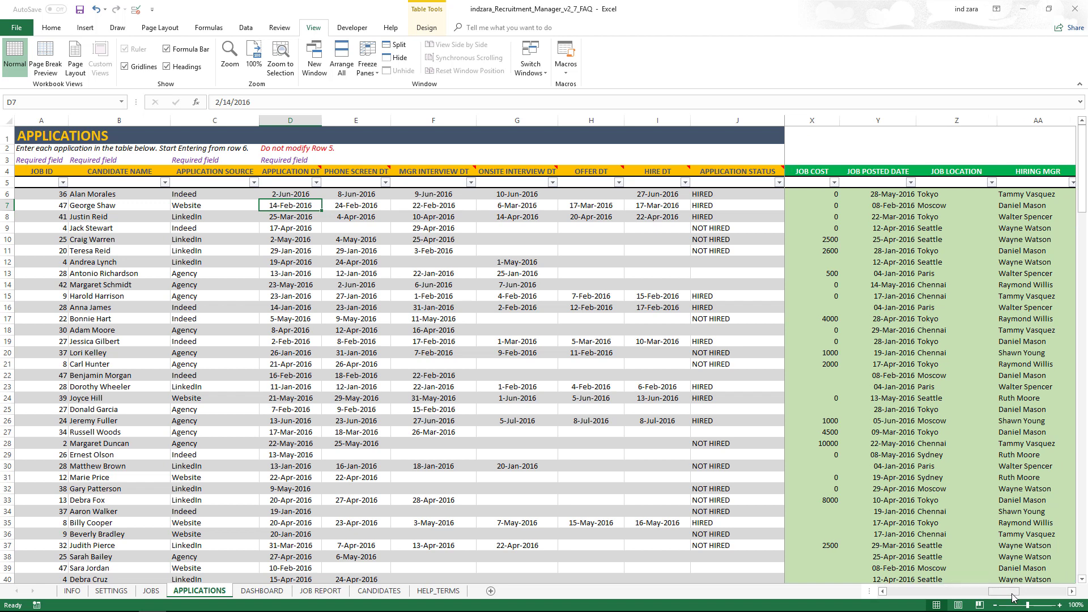
click(895, 119)
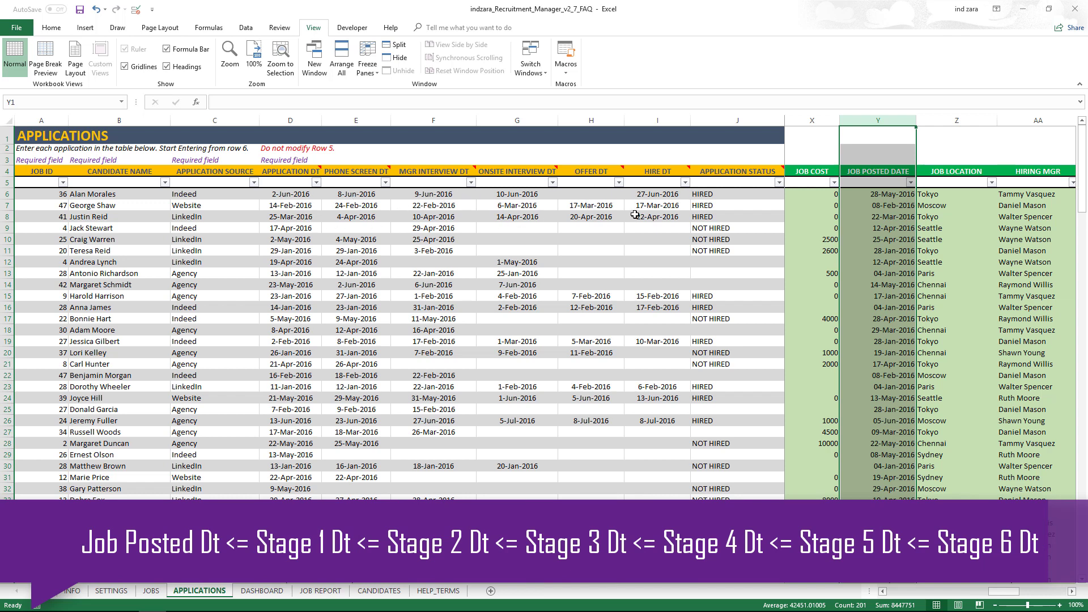
click(349, 206)
click(399, 206)
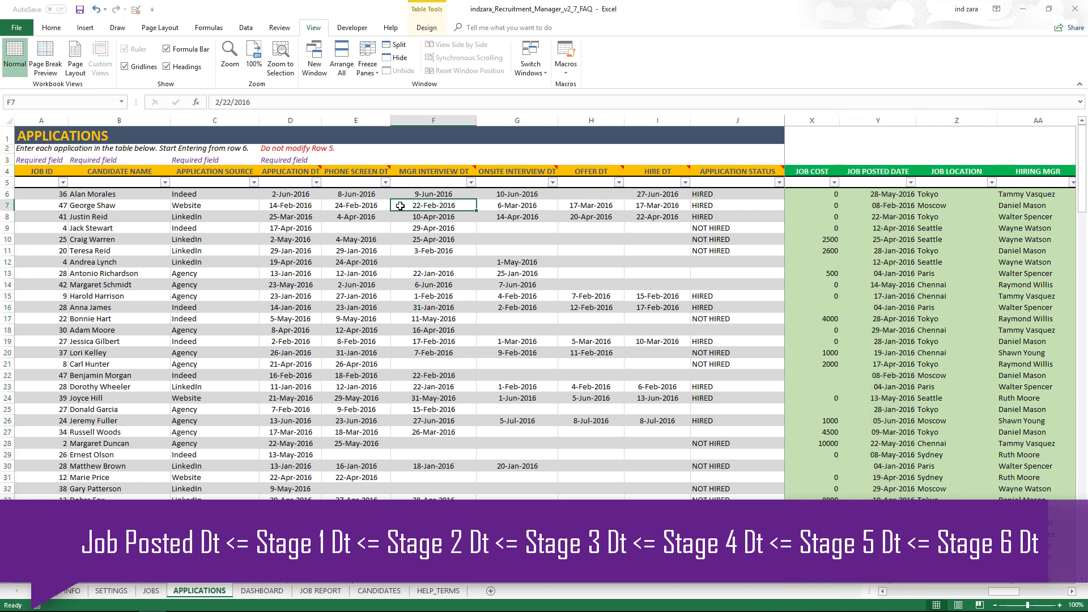
click(810, 214)
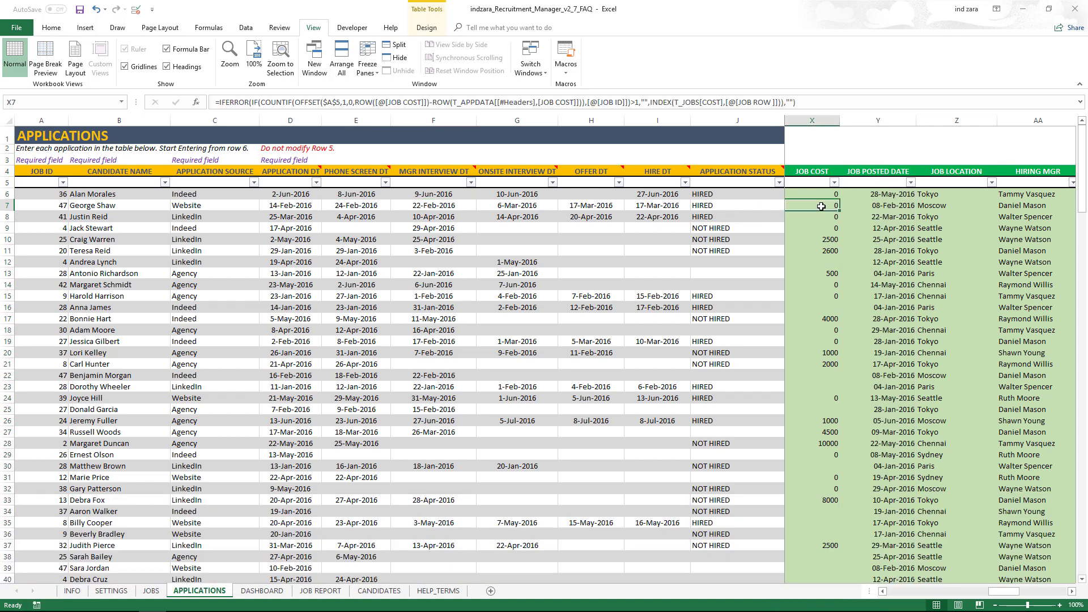
Step: Return to the ERROR column and examine row 8's stage dates from APPLICATION DT through HIRE DT
key(Left)
key(Left)
key(Left)
key(Left)
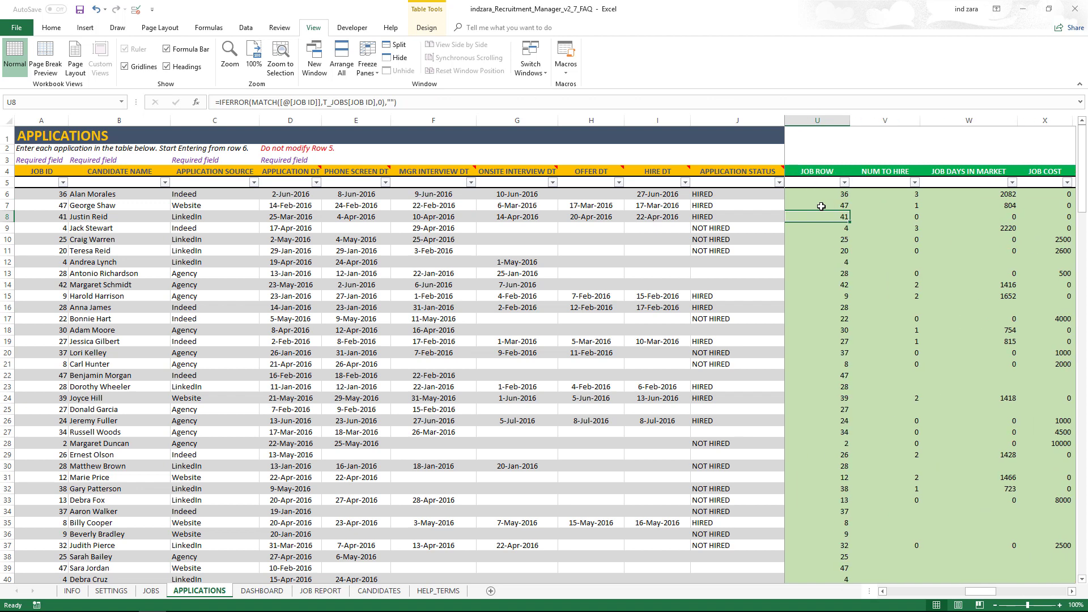
key(Left)
key(Left)
key(Left)
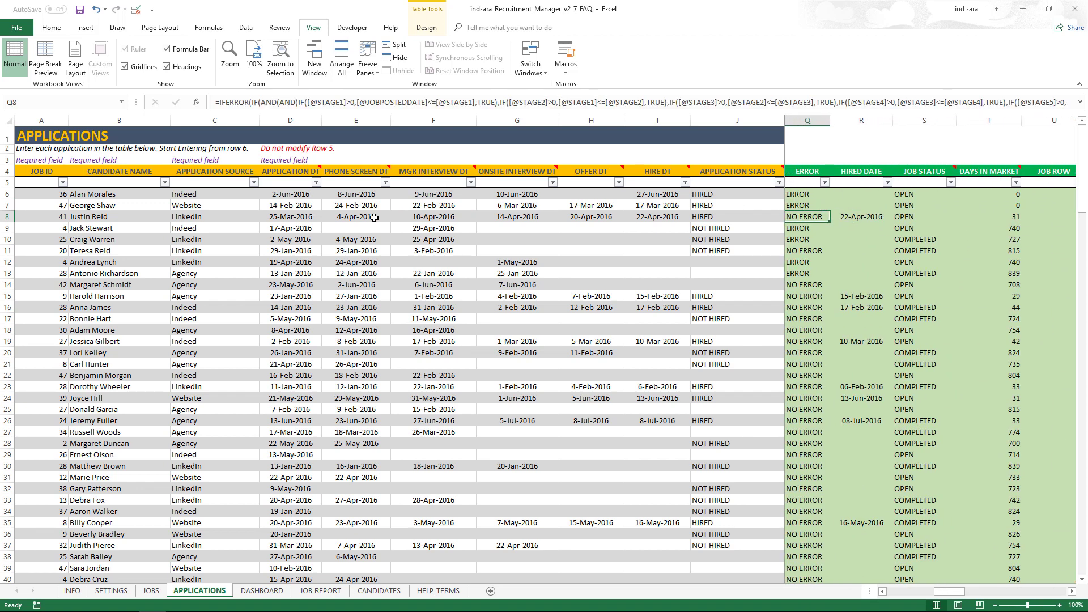
drag(306, 217, 632, 218)
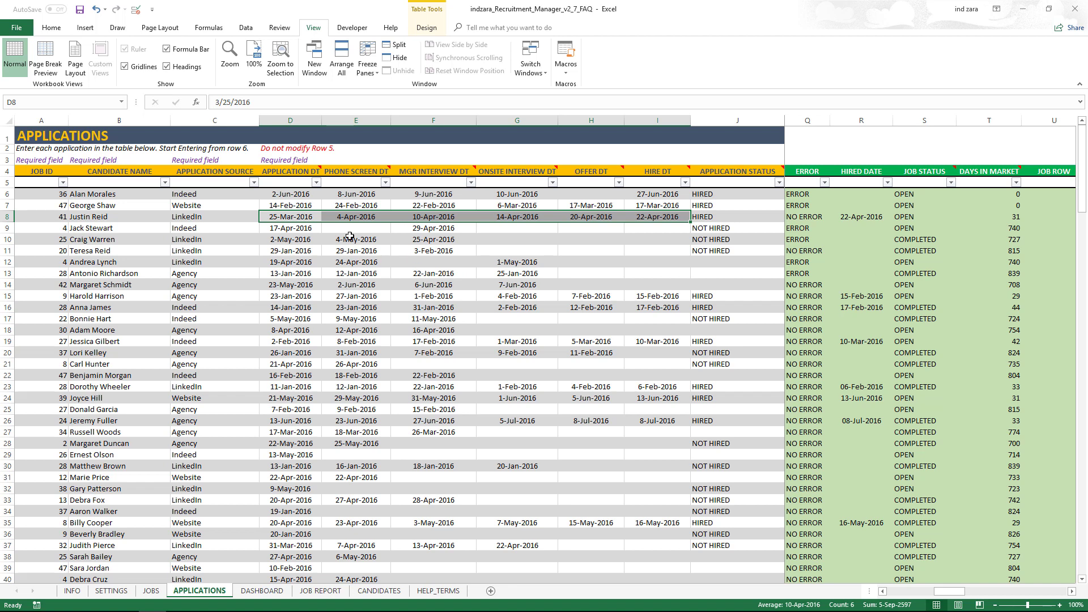
Step: Examine row 9's application date, phone screen date and status, and compare the APPLICATION STATUS cells down to row 14
click(289, 228)
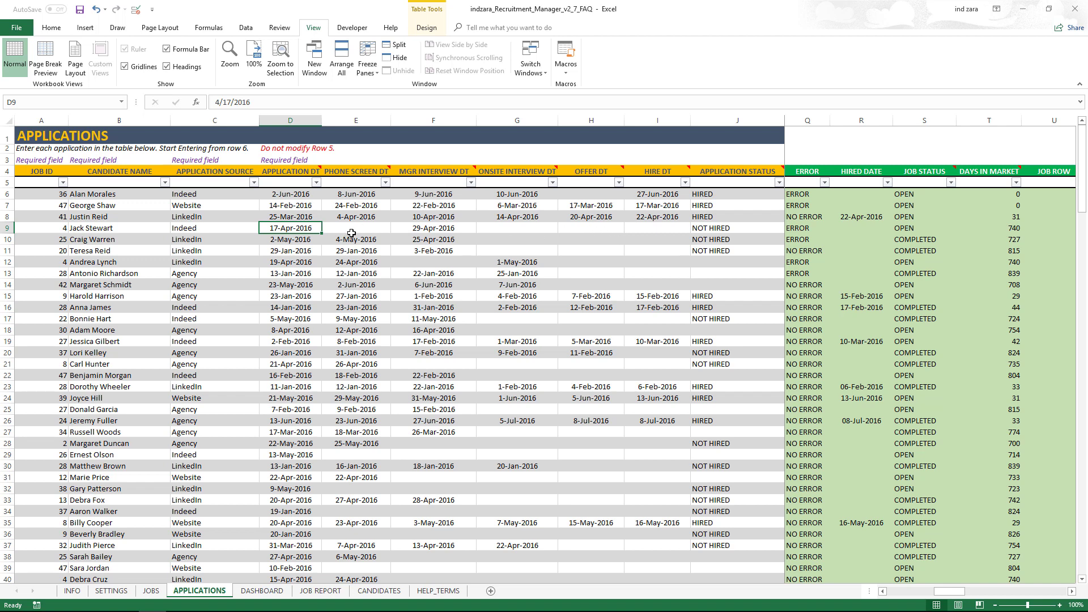
drag(701, 259, 705, 283)
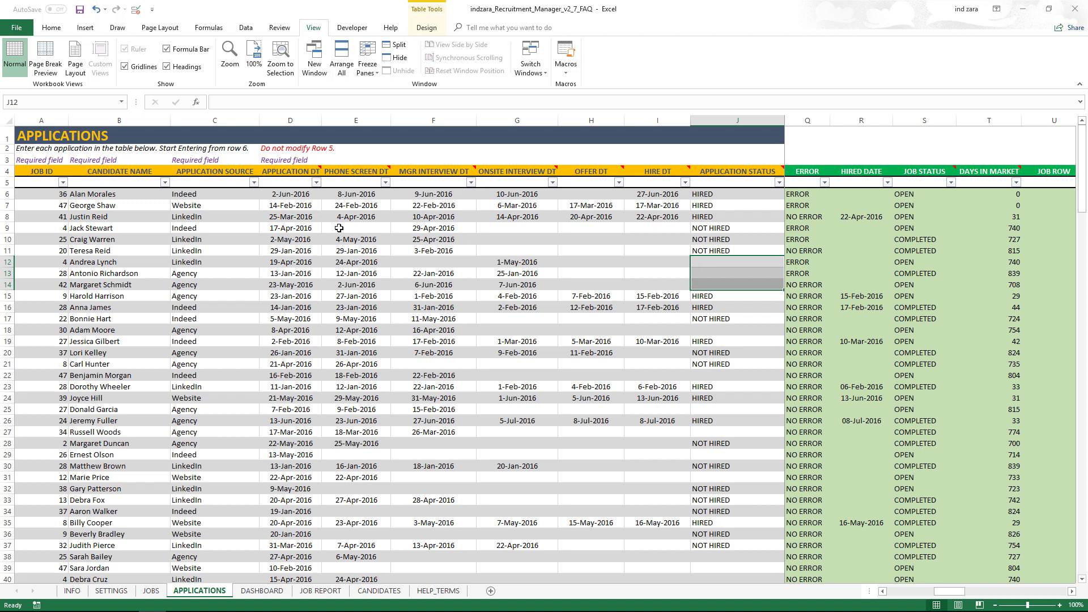
click(707, 229)
drag(710, 240, 712, 283)
click(371, 228)
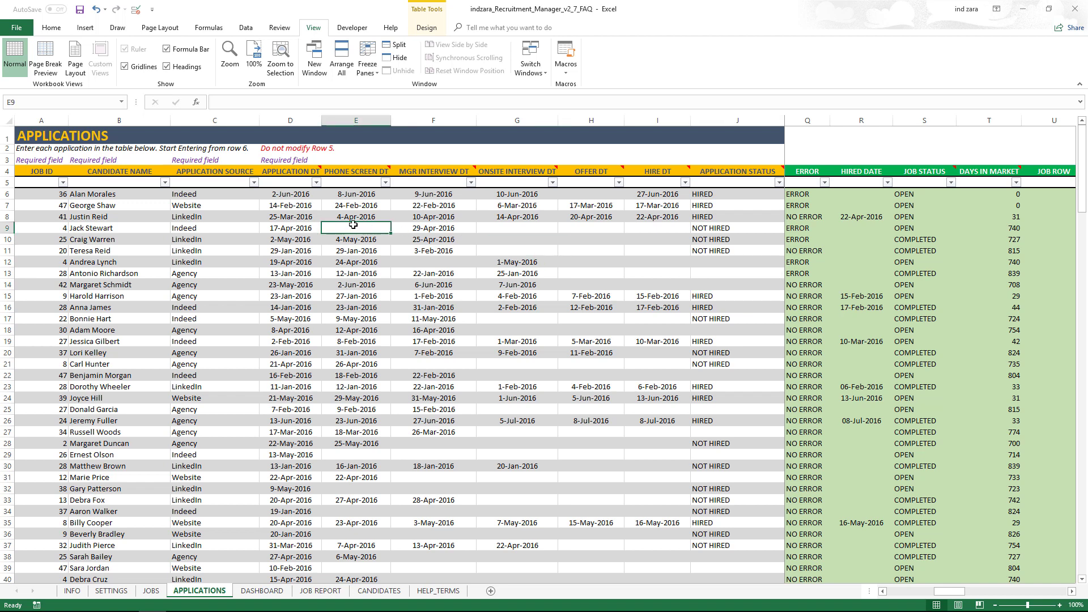
Step: Compare row 9's application date and manager interview date with its empty PHONE SCREEN DT cell
click(291, 227)
click(427, 230)
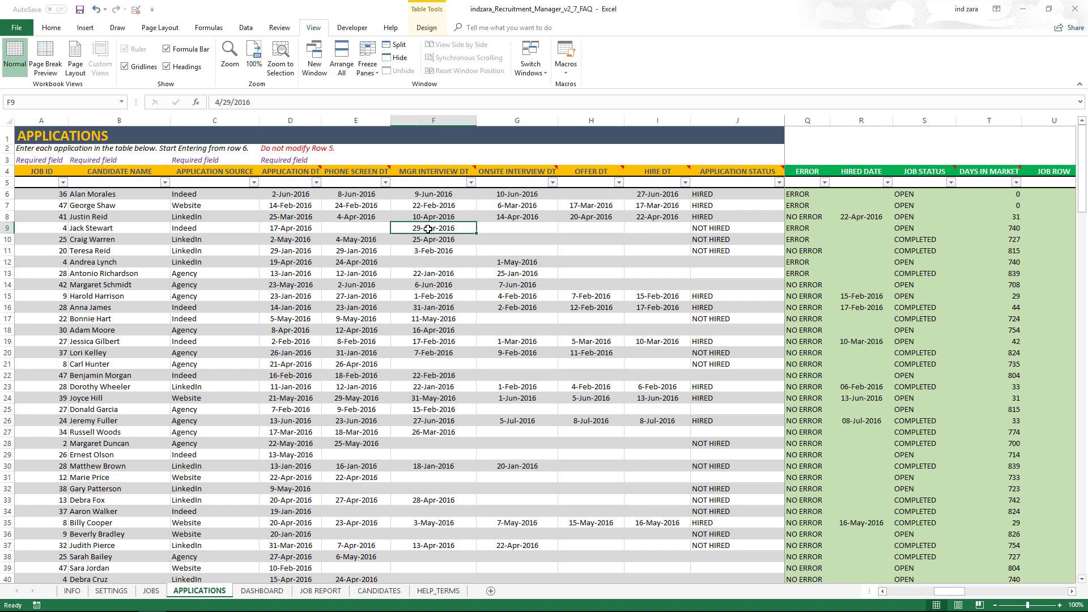
click(374, 231)
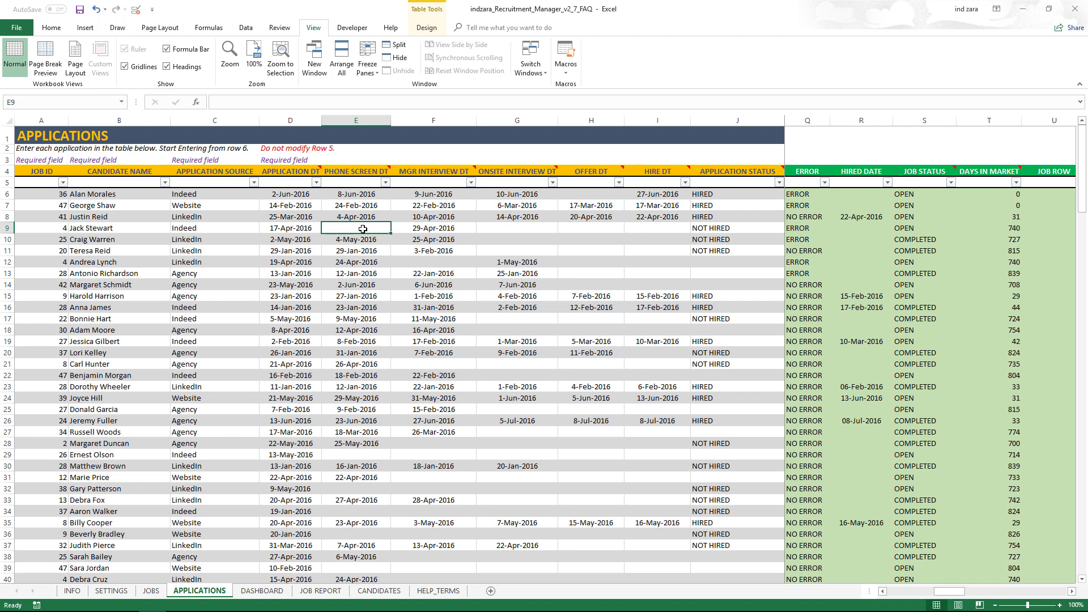
click(301, 231)
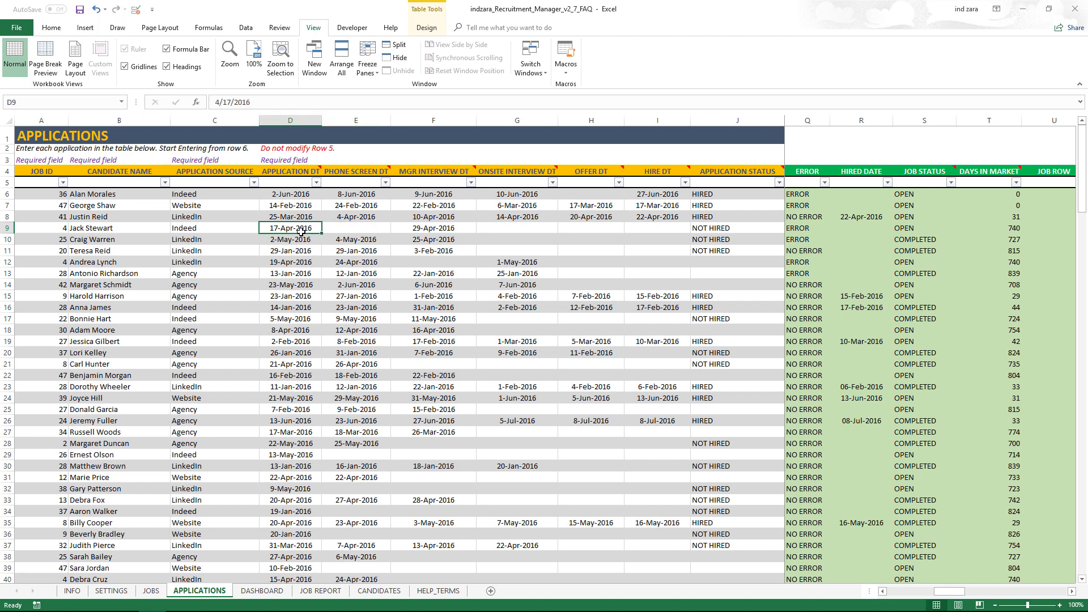
click(408, 230)
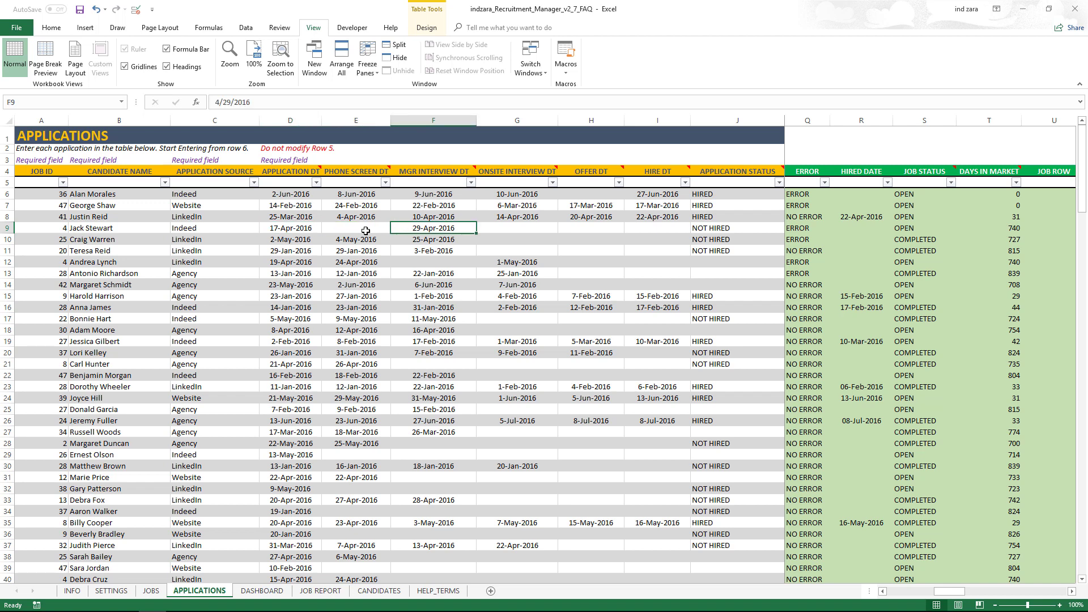
click(366, 231)
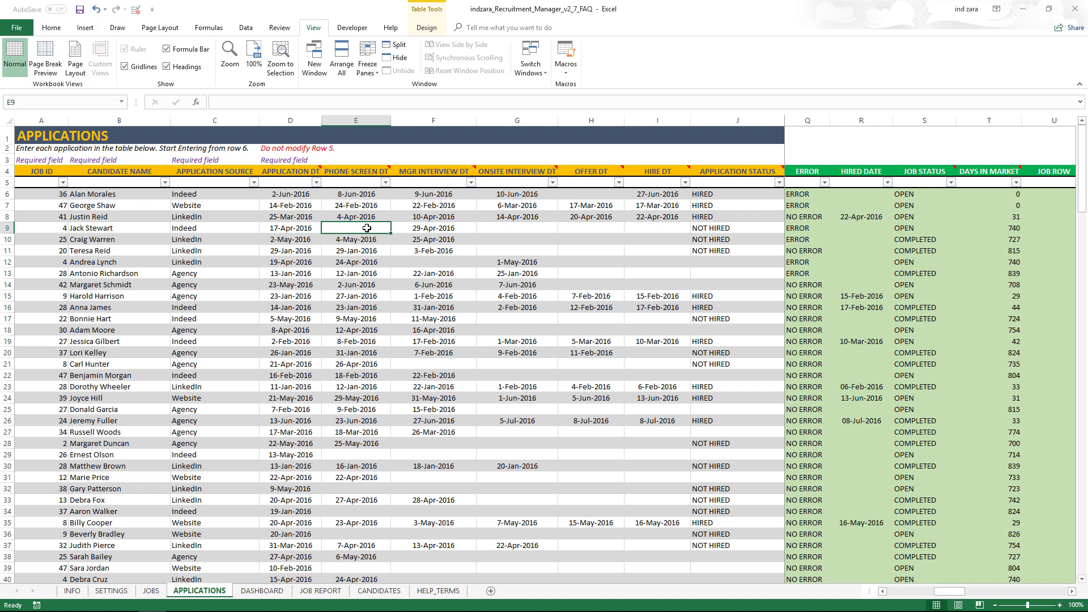
click(413, 227)
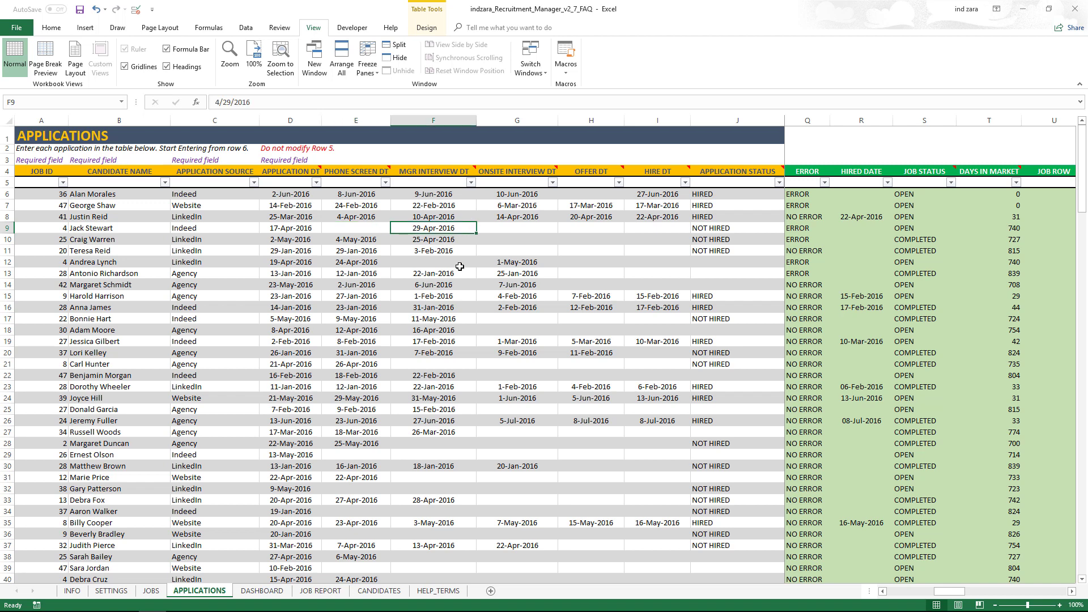
Step: Enter 4/17/2016 as the phone screen date in row 9
click(381, 228)
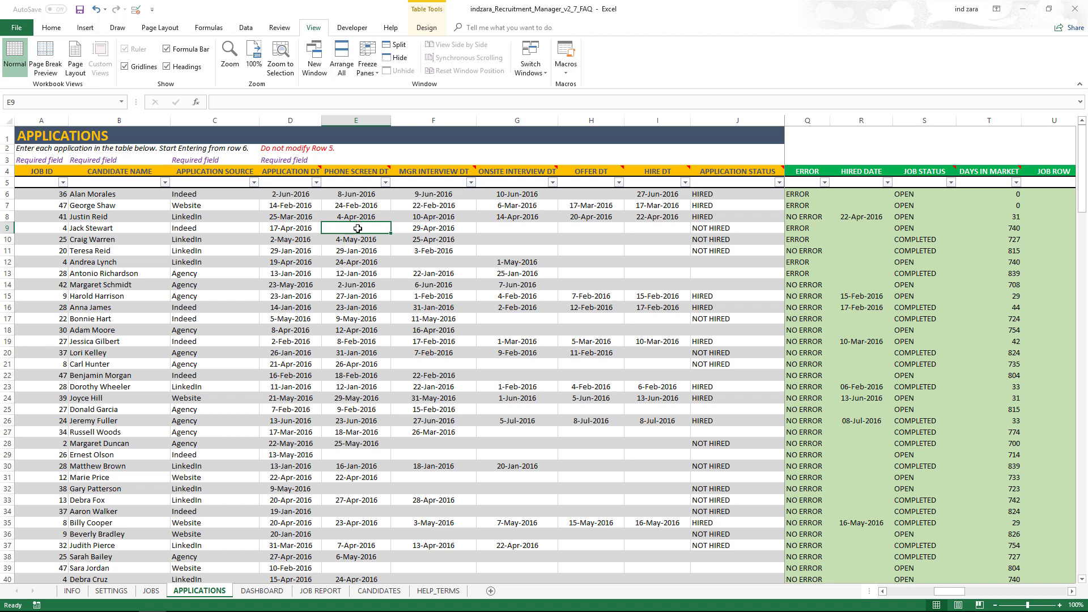
text(4/17/2016)
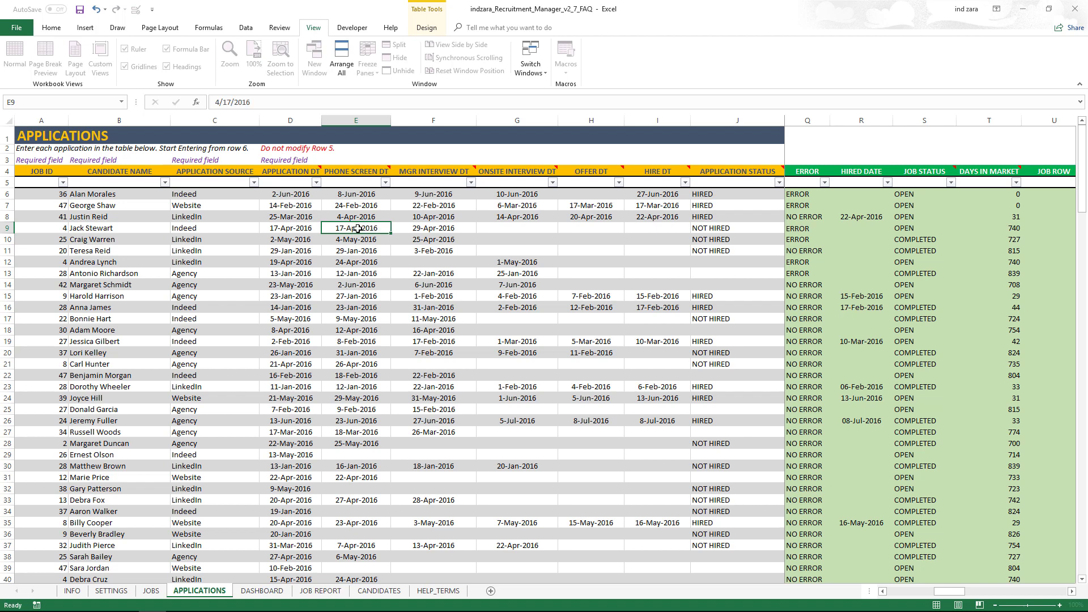
key(Return)
click(357, 229)
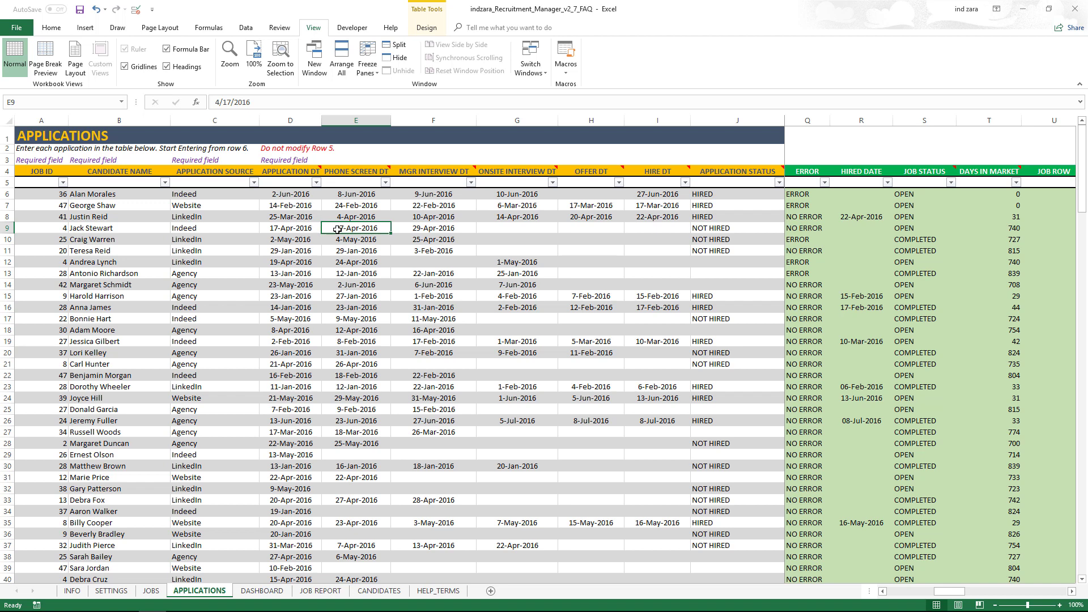
Step: Check row 9's application, phone screen and manager interview dates, and clear the phone screen date
click(302, 228)
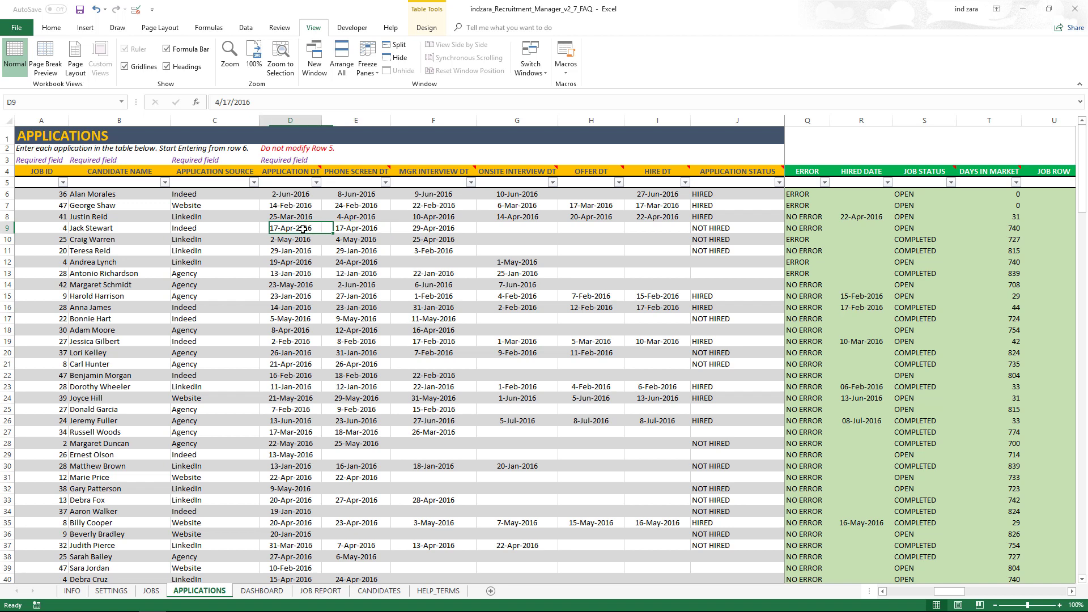
click(346, 228)
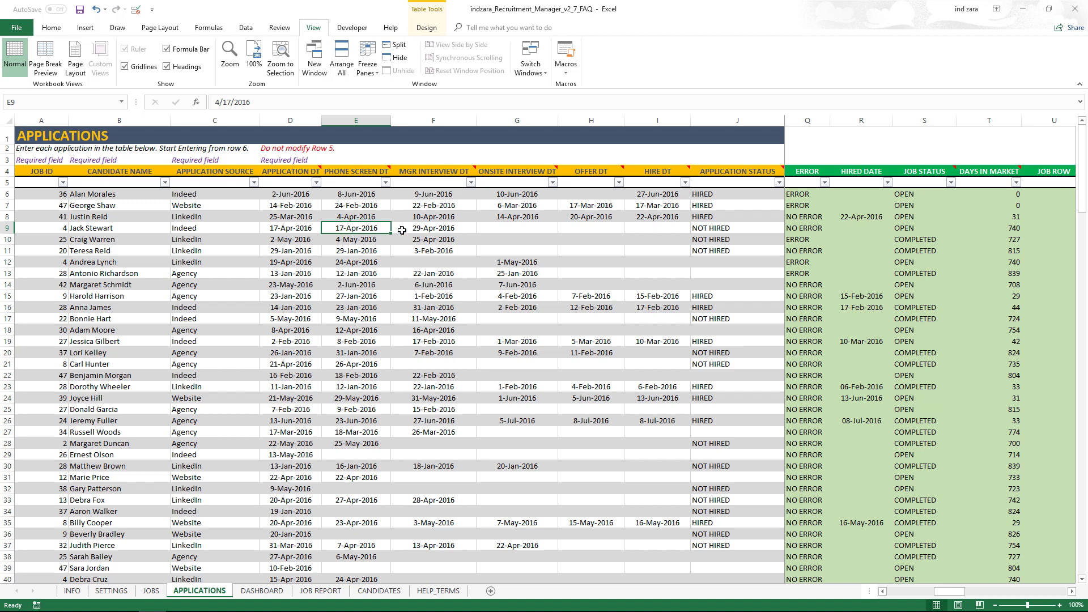
click(451, 232)
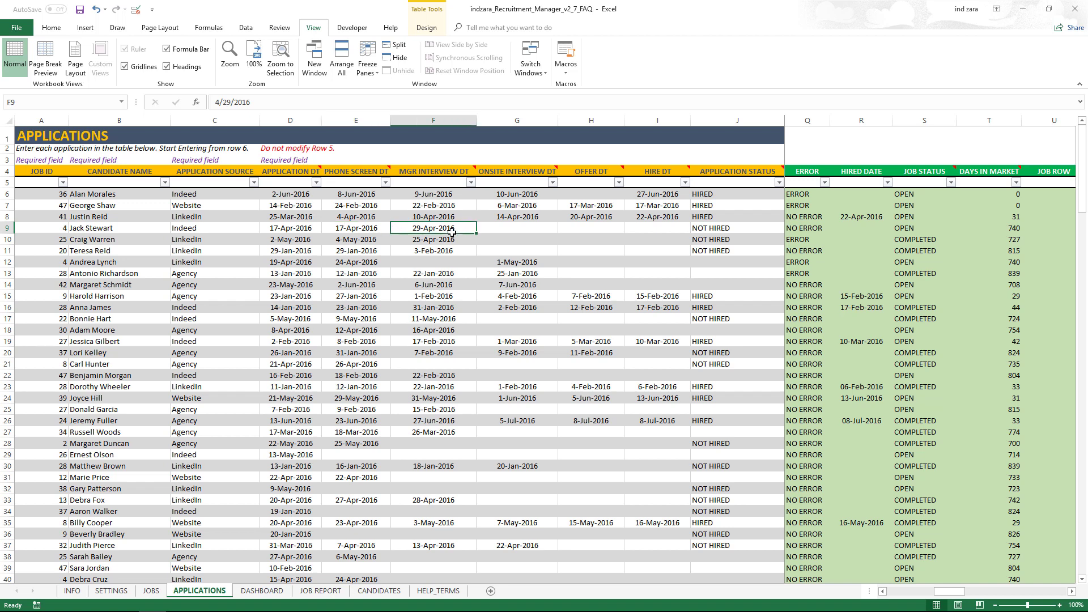
click(339, 230)
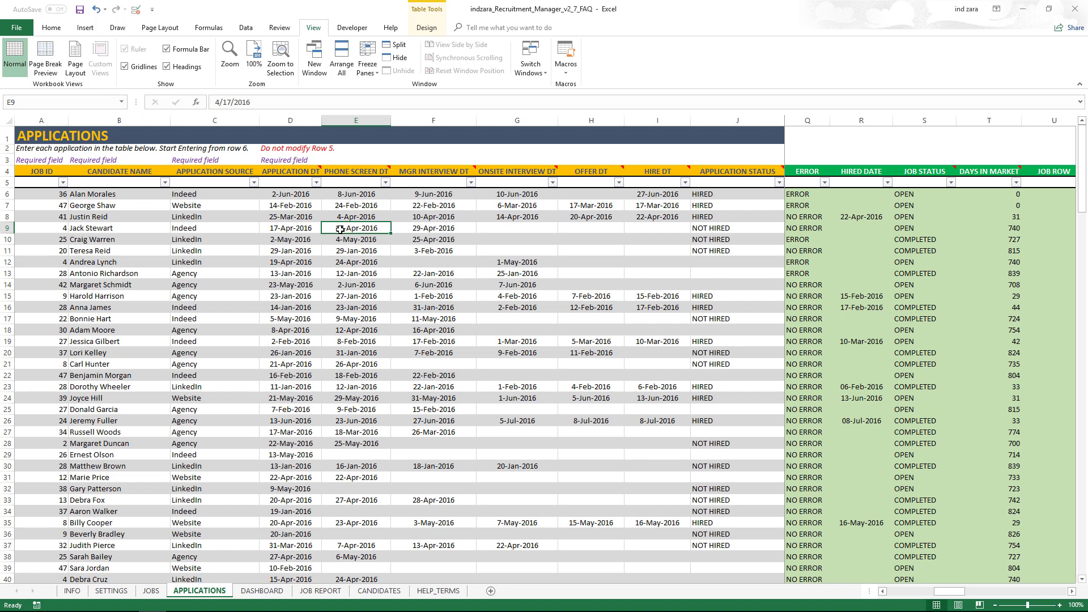
key(Delete)
Step: Check the chronological order of the stage dates from APPLICATION DT through MGR INTERVIEW DT in rows 10 and 11
drag(303, 240, 408, 243)
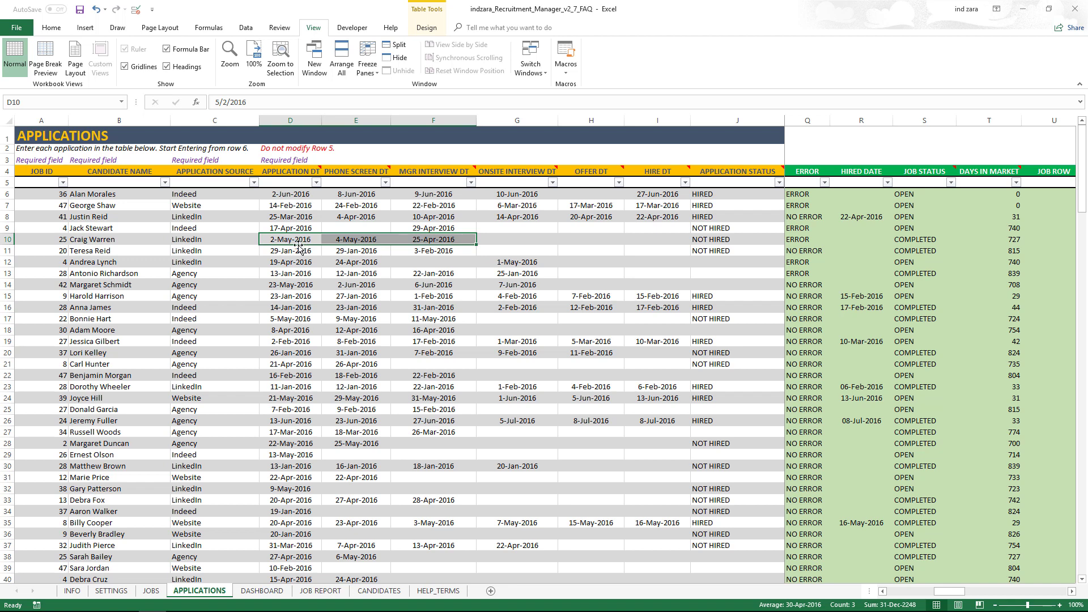
click(386, 240)
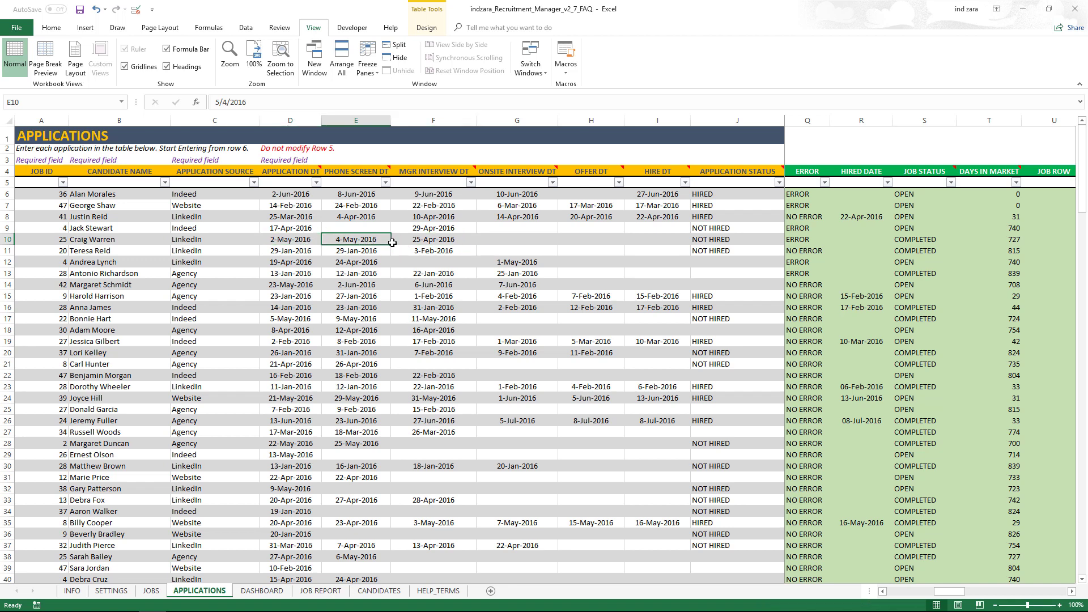
click(427, 242)
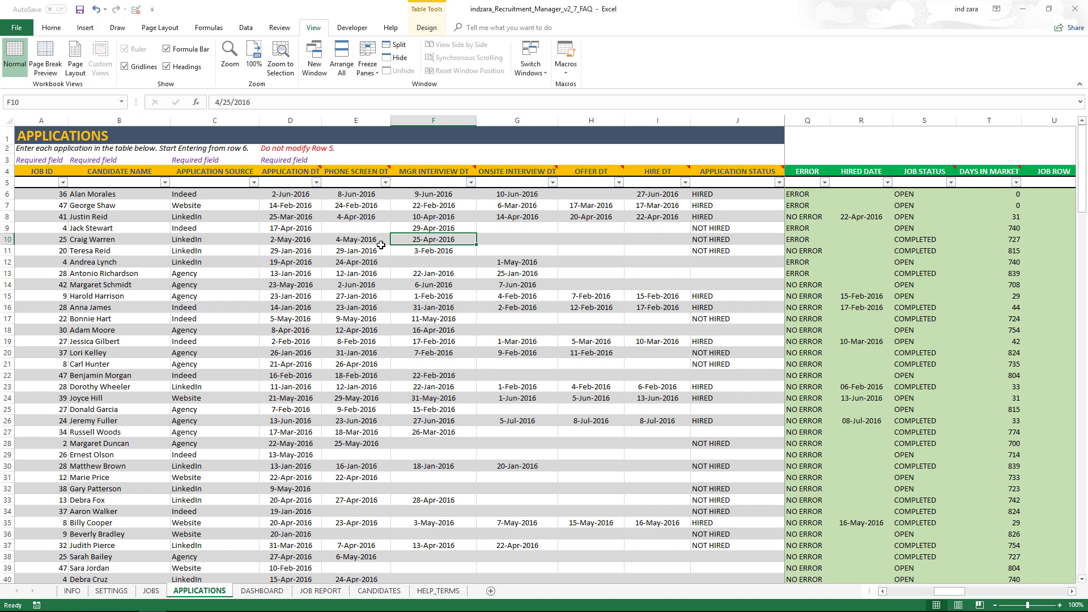
drag(306, 252, 414, 251)
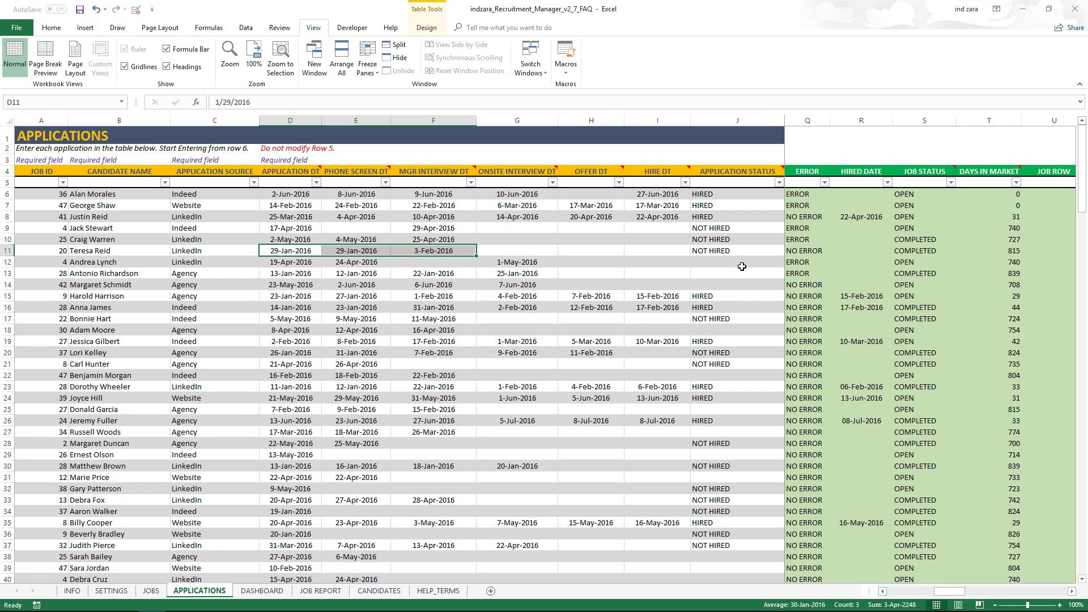
Step: Examine rows 12 to 14 for missing or out-of-order stage dates, and inspect row 14's ERROR cell
drag(742, 264, 308, 285)
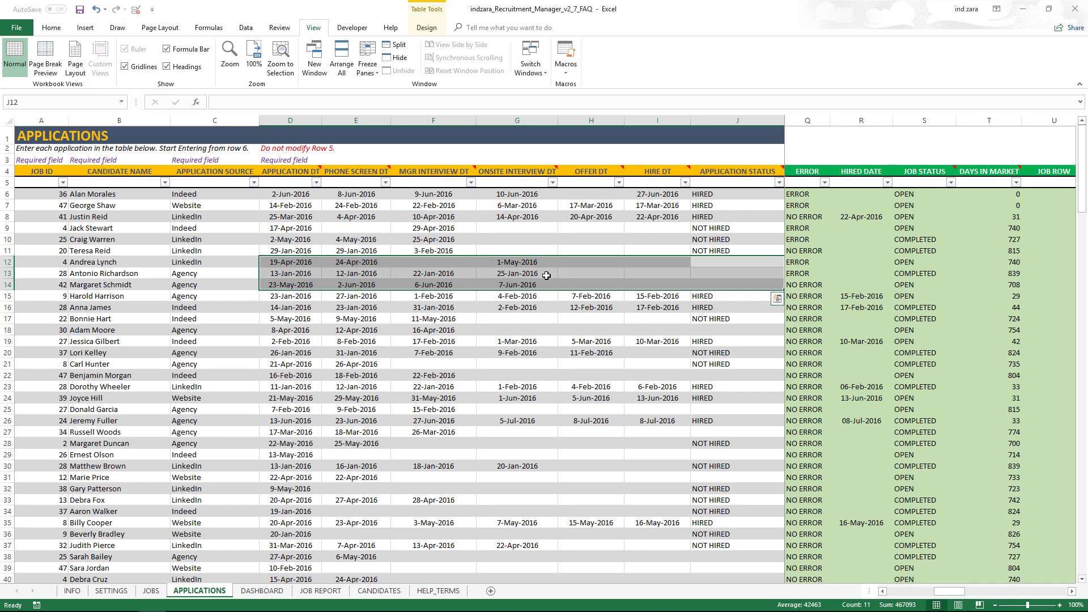
click(422, 262)
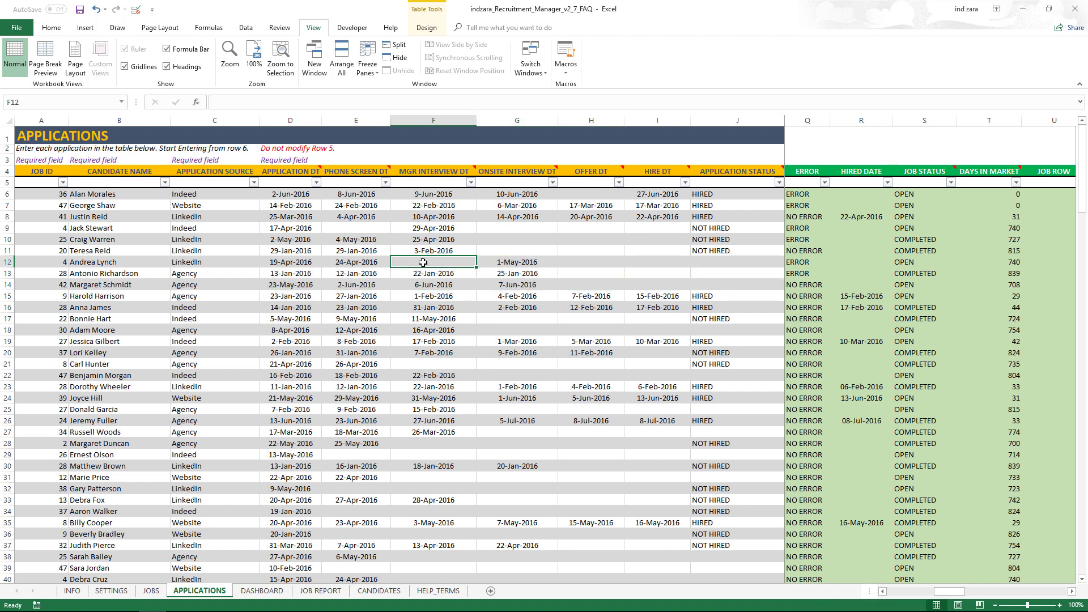
click(294, 274)
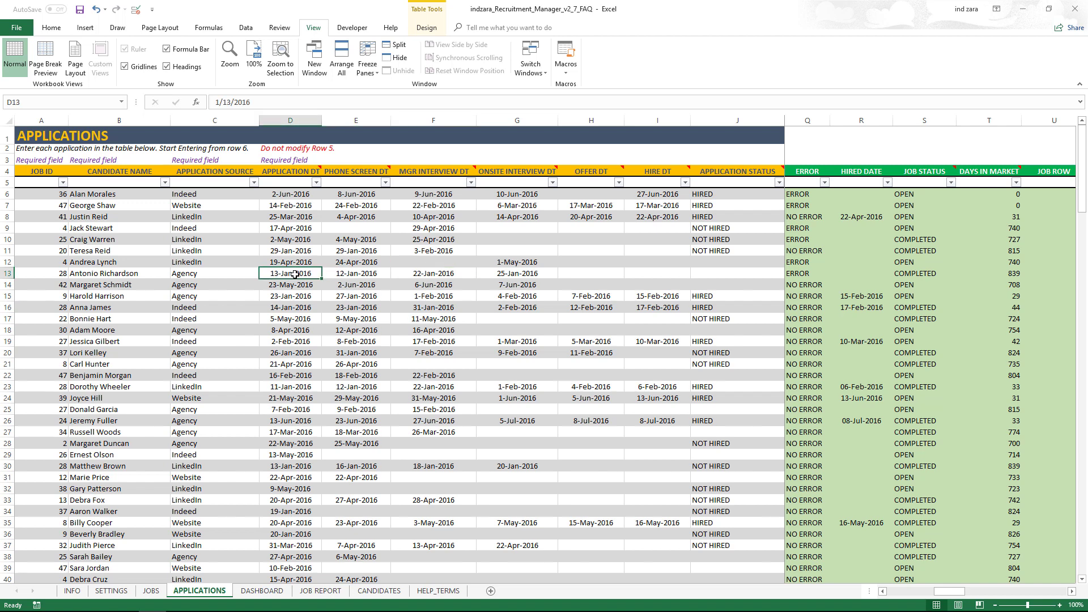
click(358, 274)
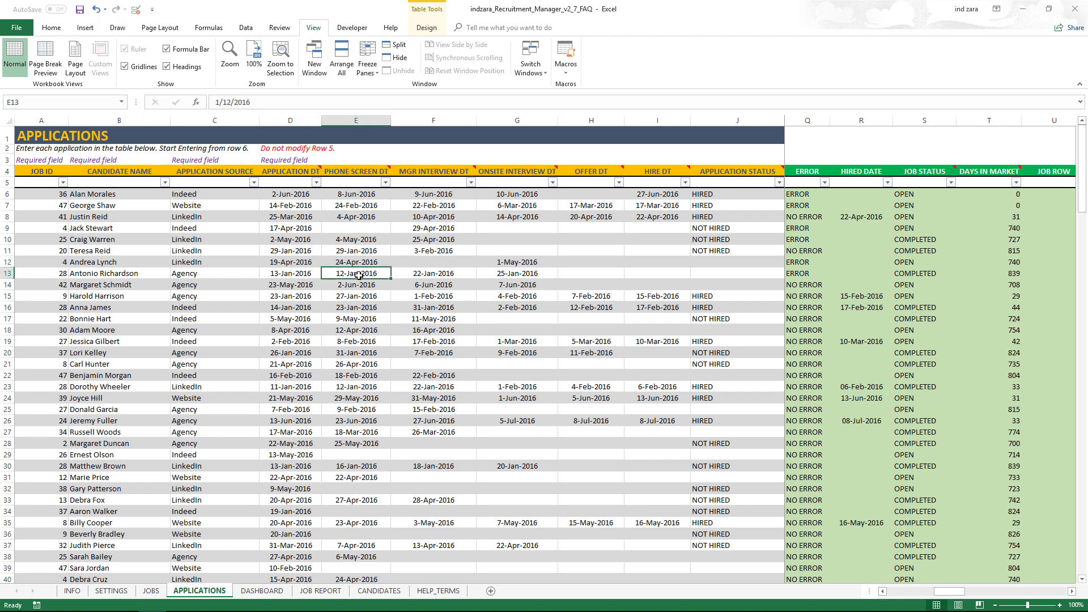
drag(314, 286, 507, 286)
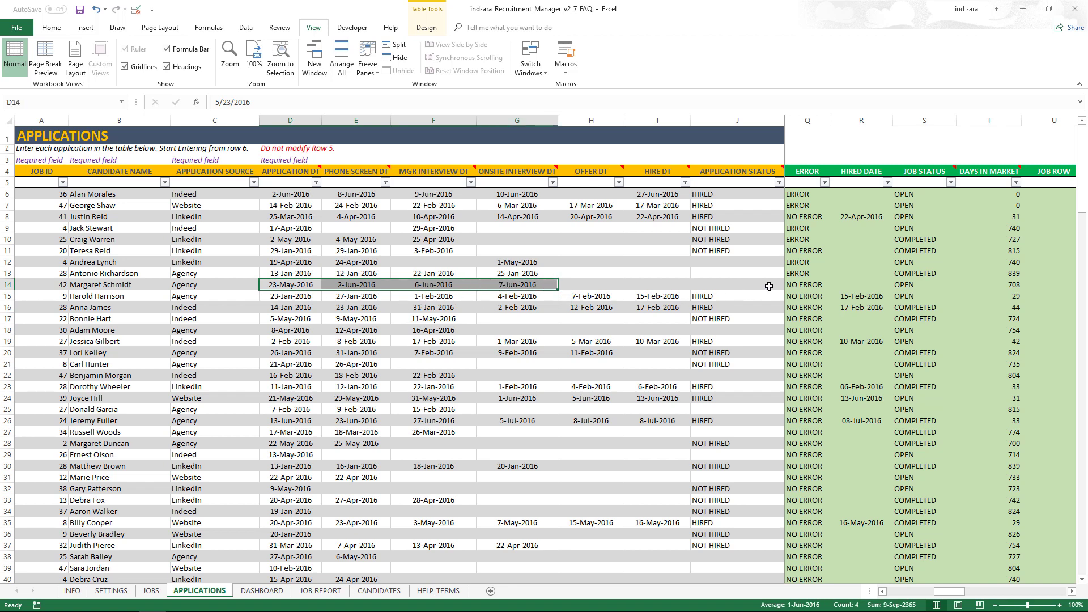
click(789, 285)
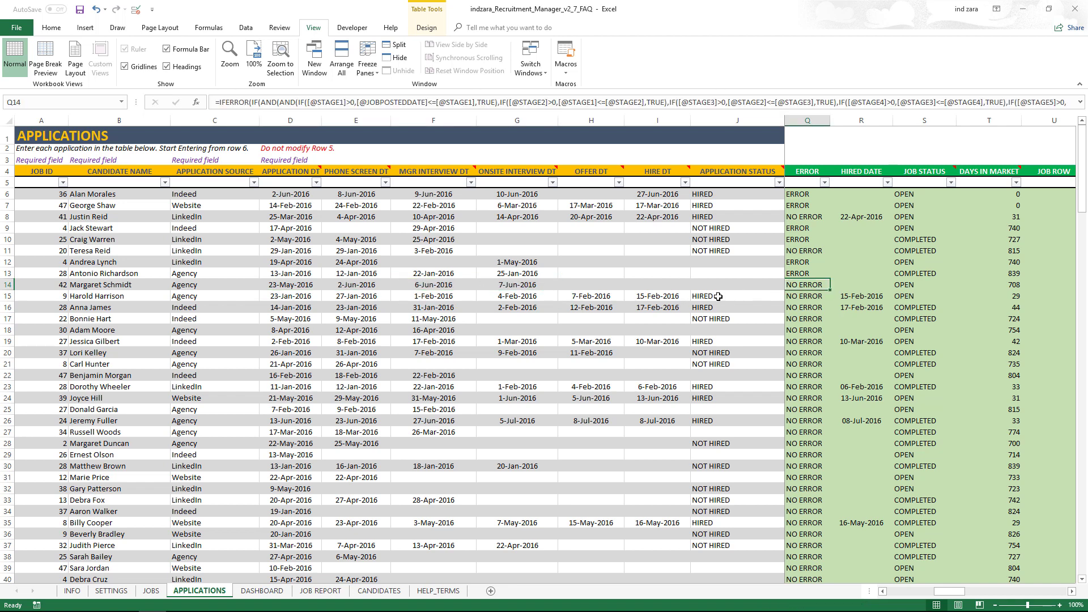
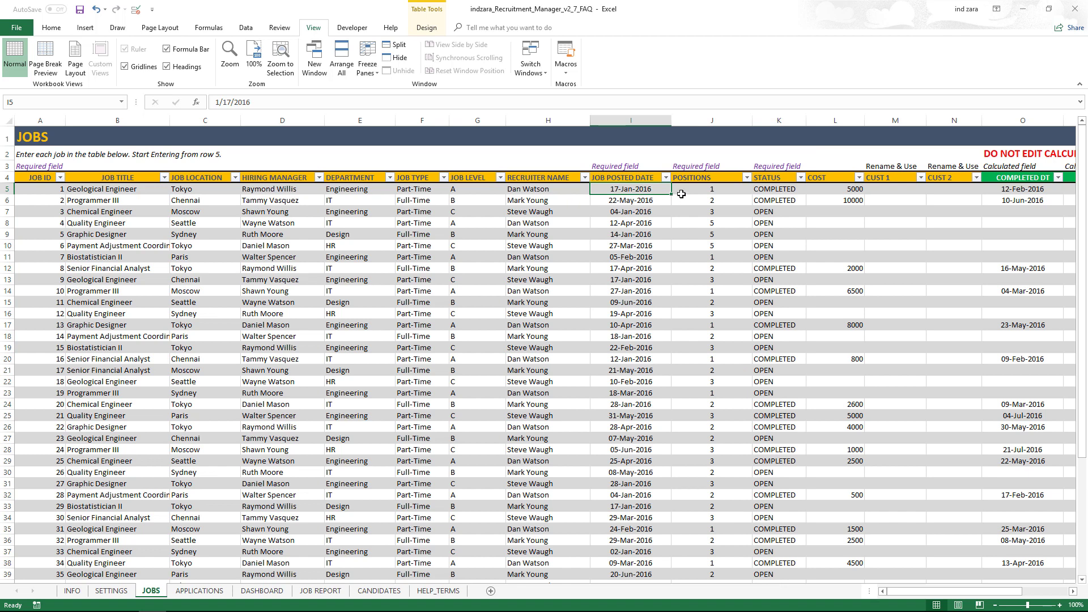
Step: Examine the POSITIONS column and compare its values with the job titles of job IDs 1 and 2
click(725, 133)
key(ctrl+space)
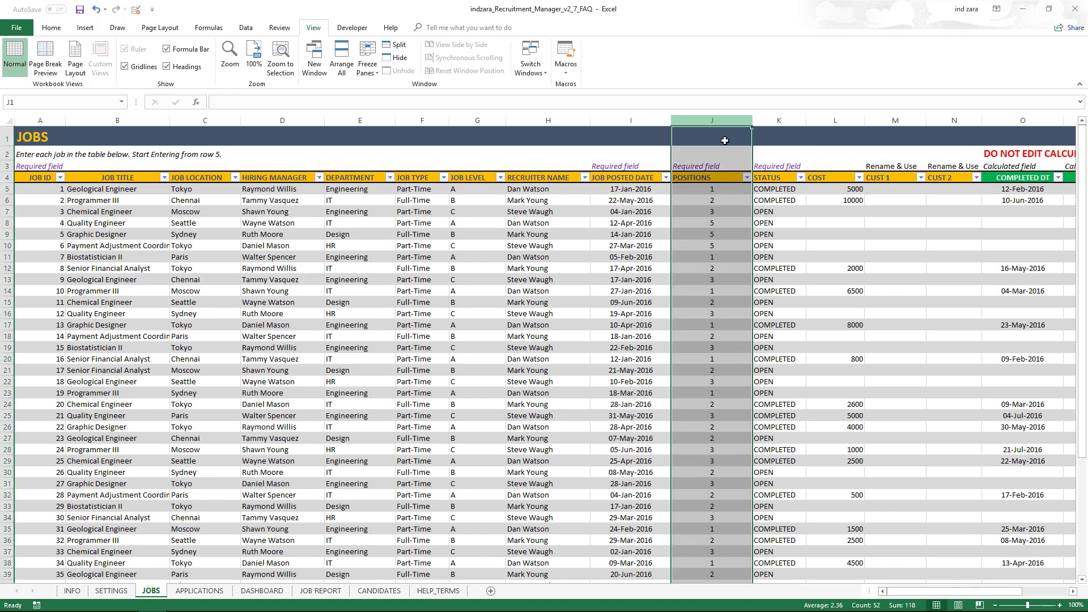
click(720, 190)
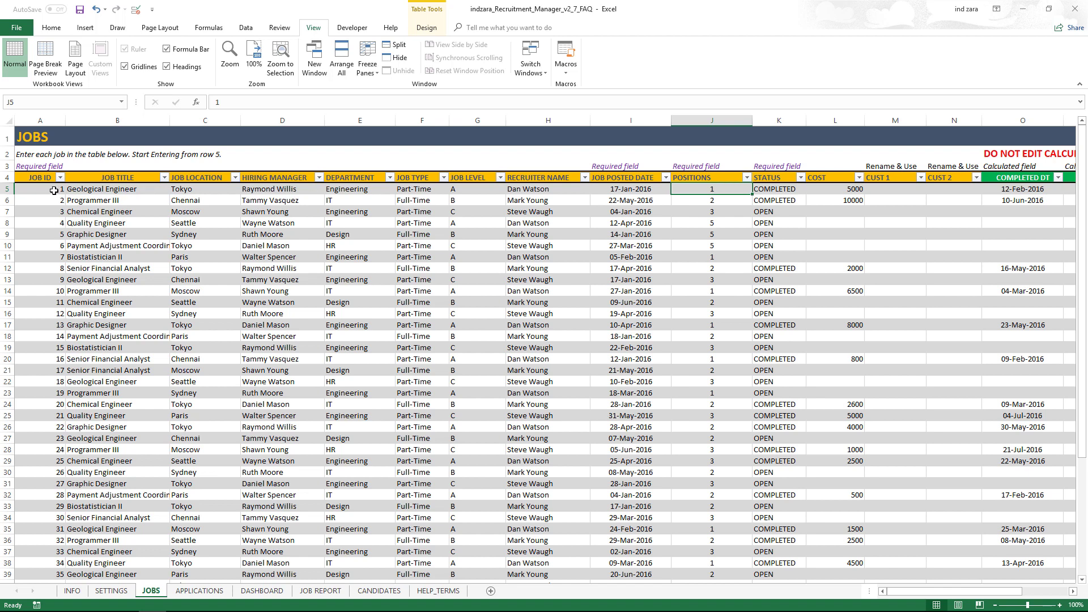
click(90, 190)
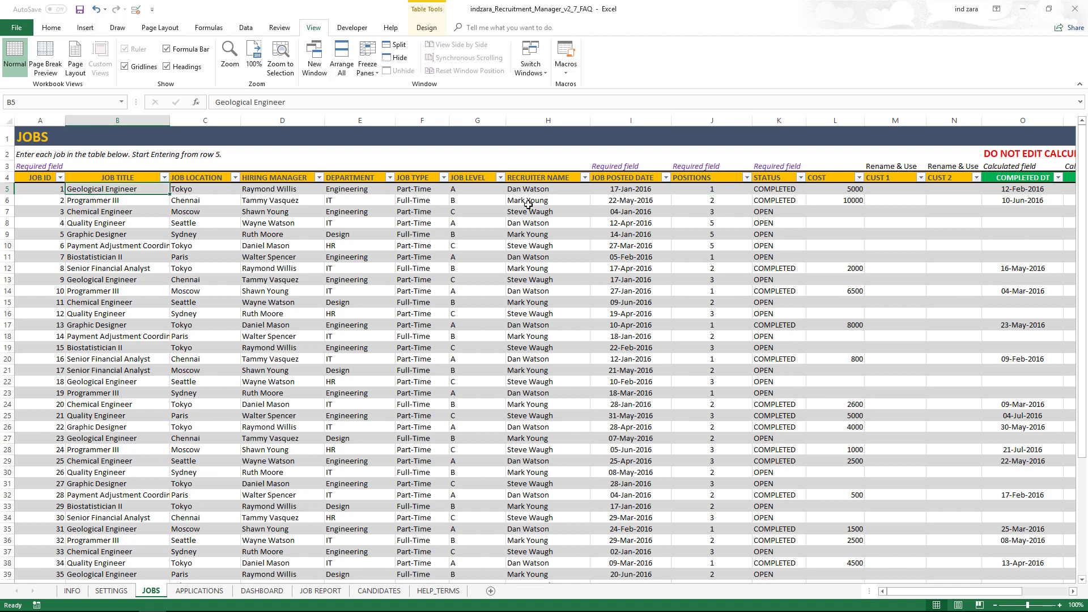
click(701, 190)
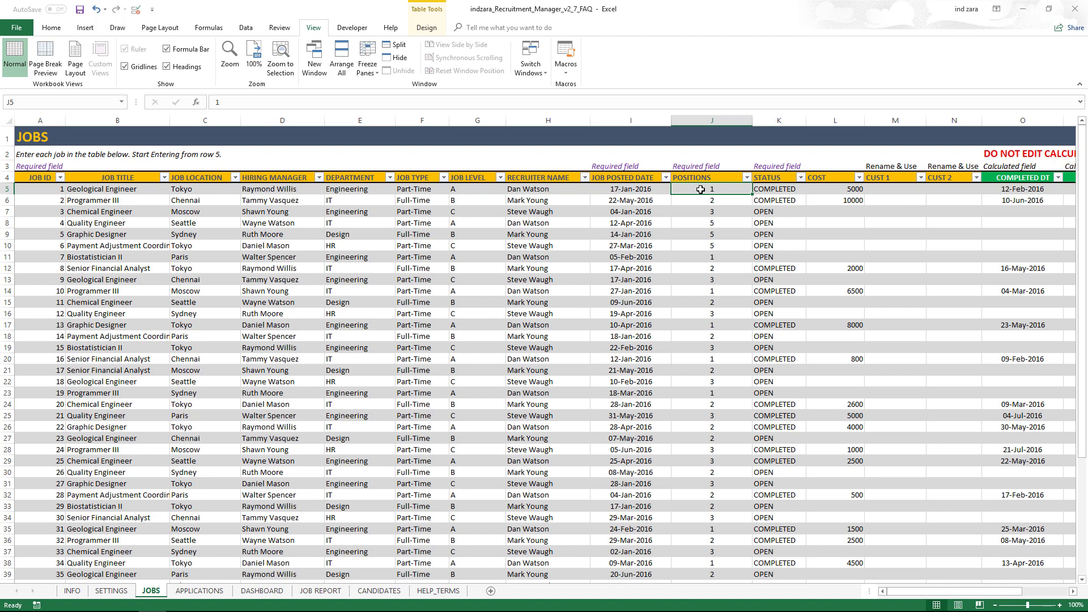
click(695, 199)
click(122, 200)
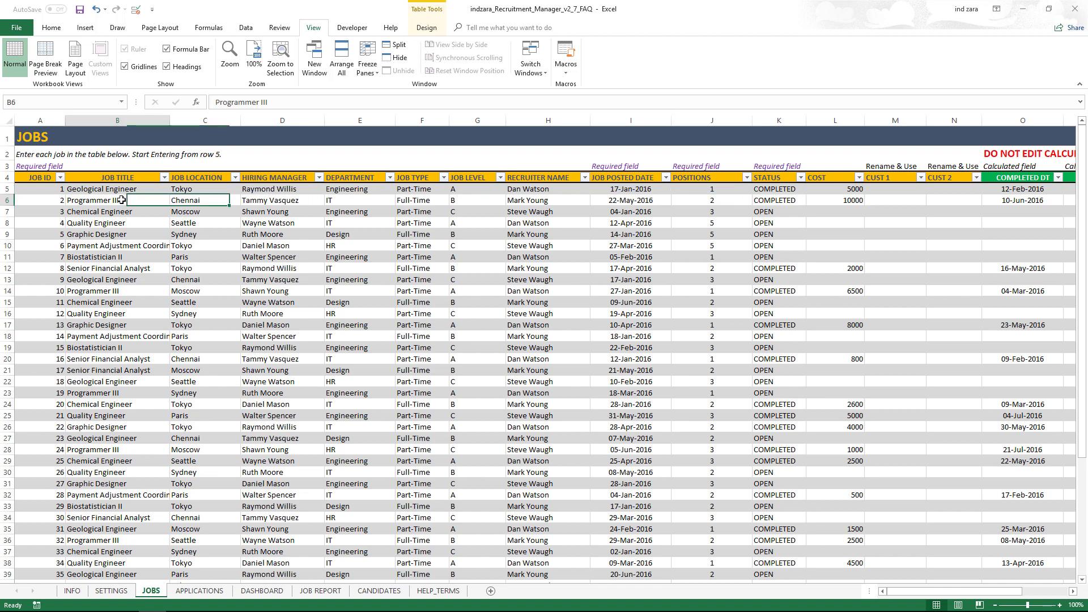
click(730, 201)
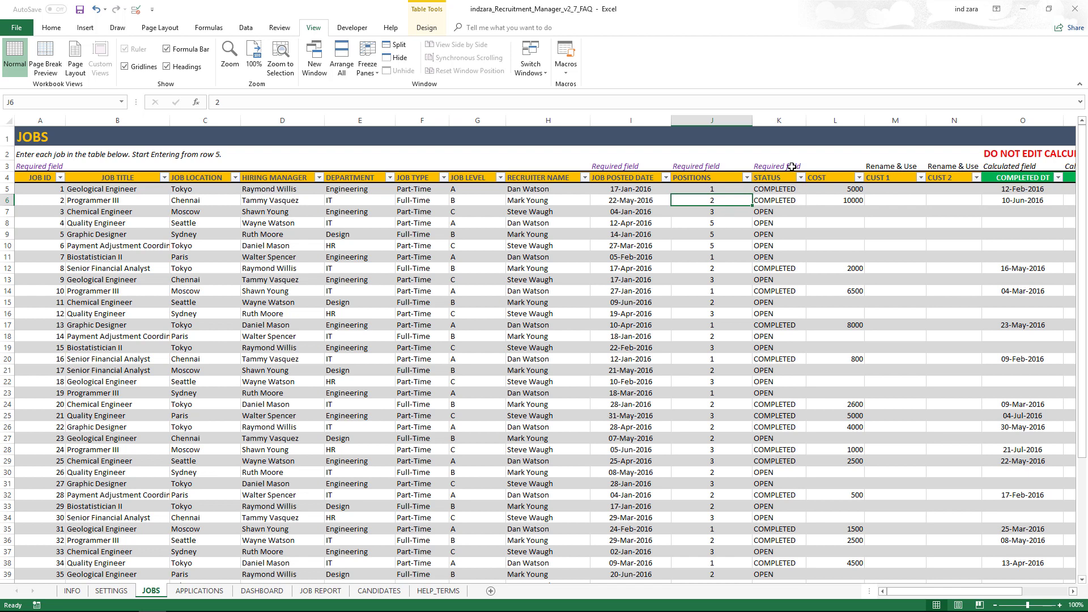
Step: Review the STATUS column and the status options available for job ID 1, leaving its status unchanged
click(785, 120)
click(792, 234)
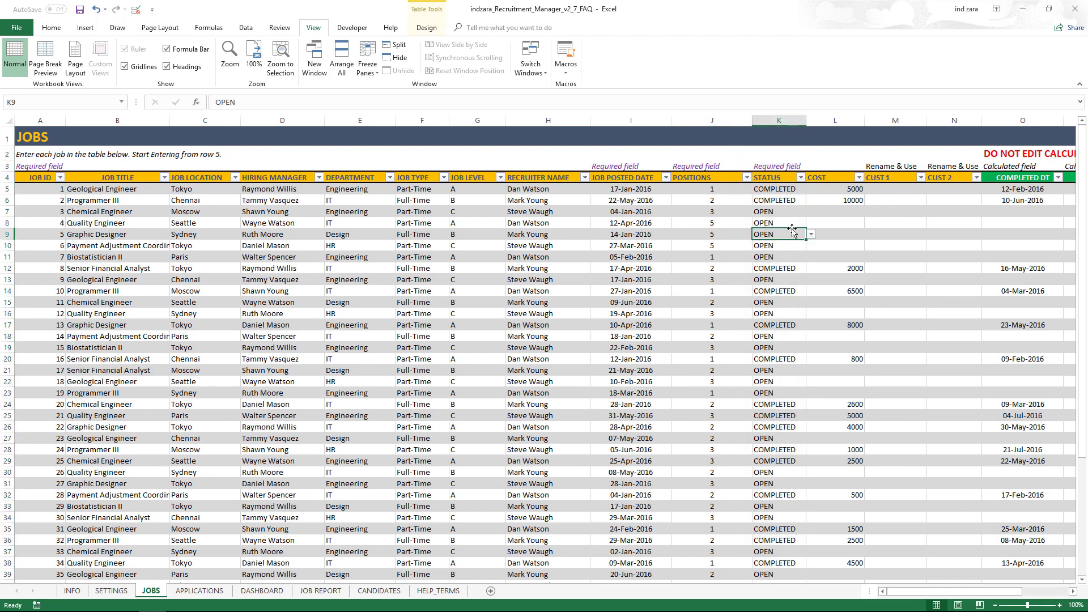
click(791, 191)
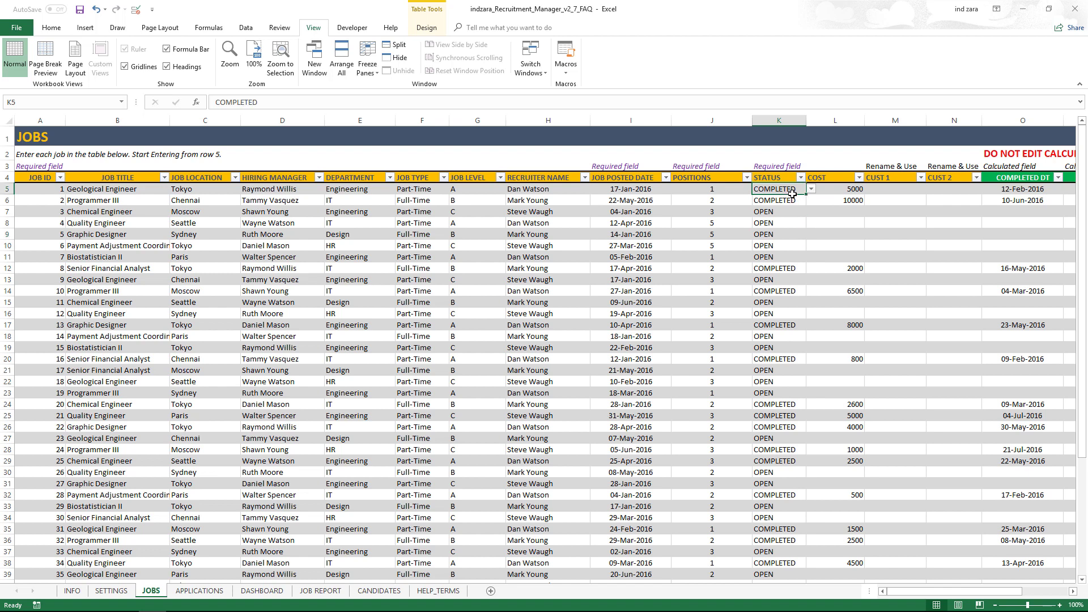
click(811, 189)
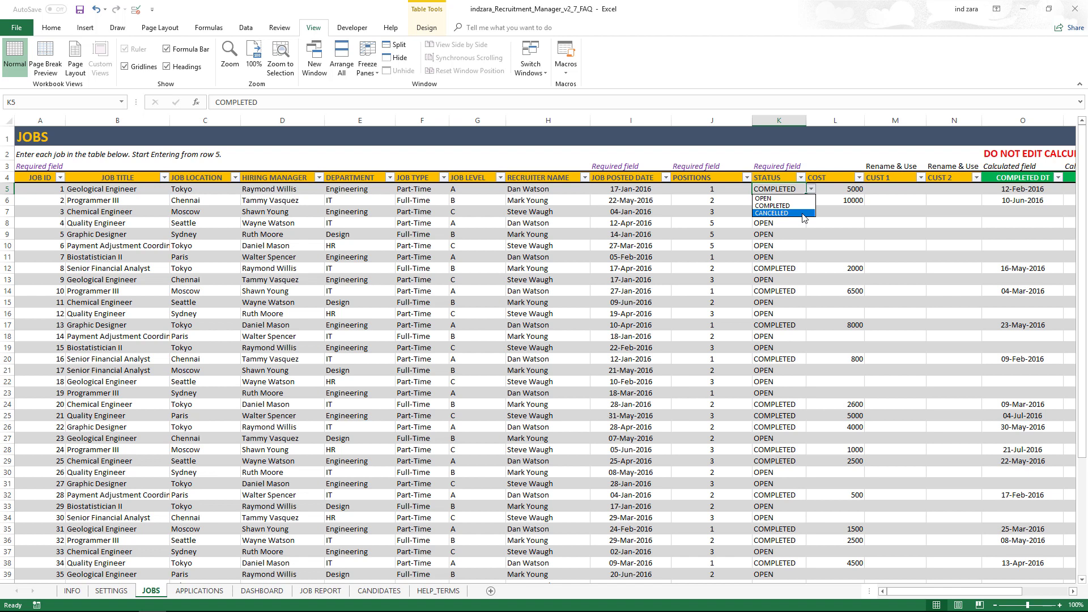
key(Escape)
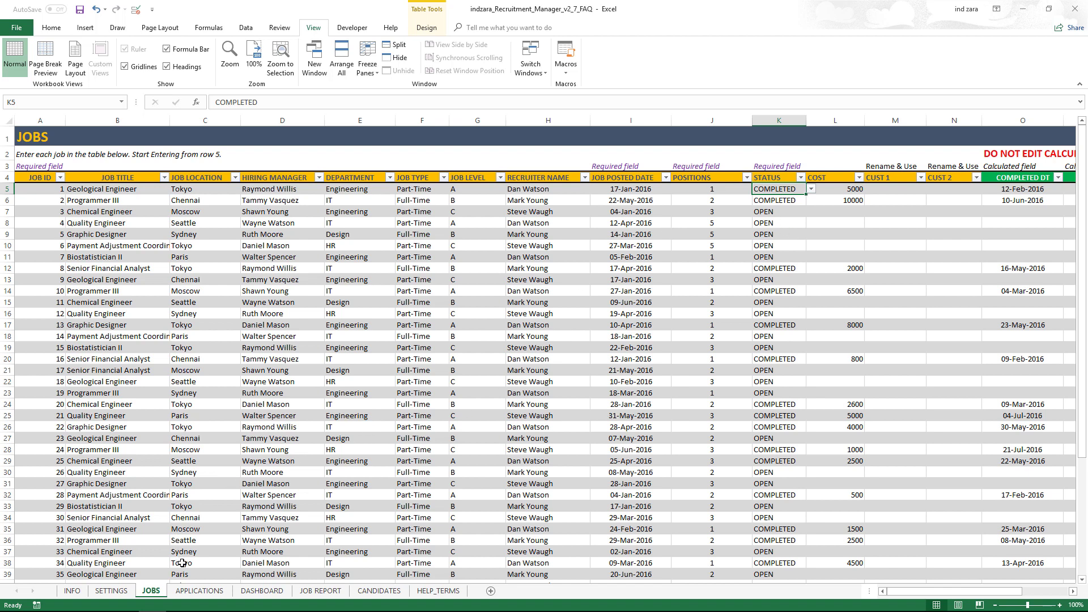
Step: Review which fields are marked as required on the APPLICATIONS sheet, from JOB ID through APPLICATION DT
click(193, 590)
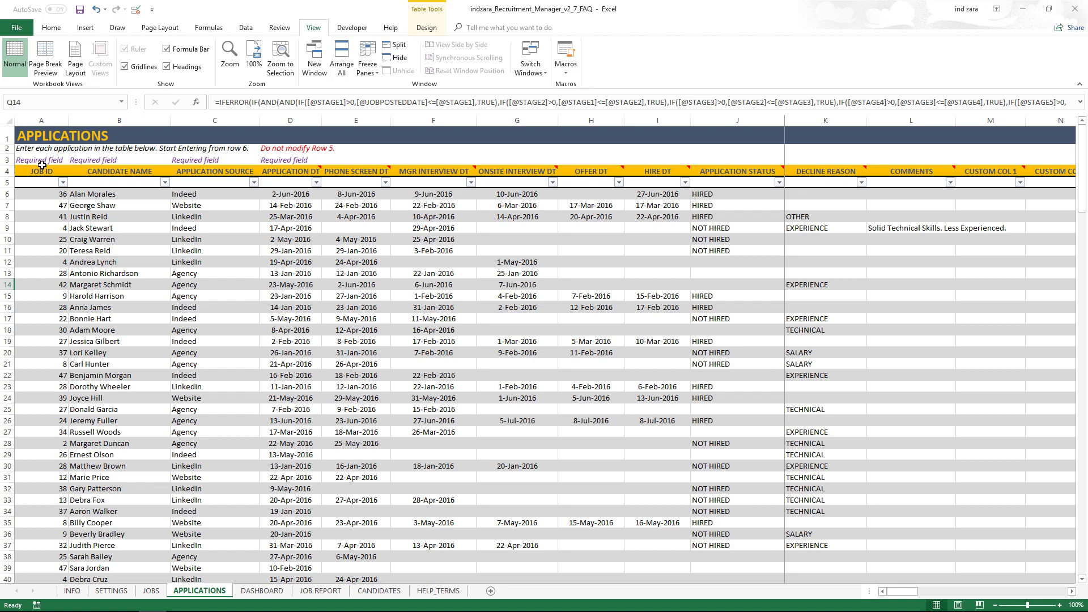
click(215, 162)
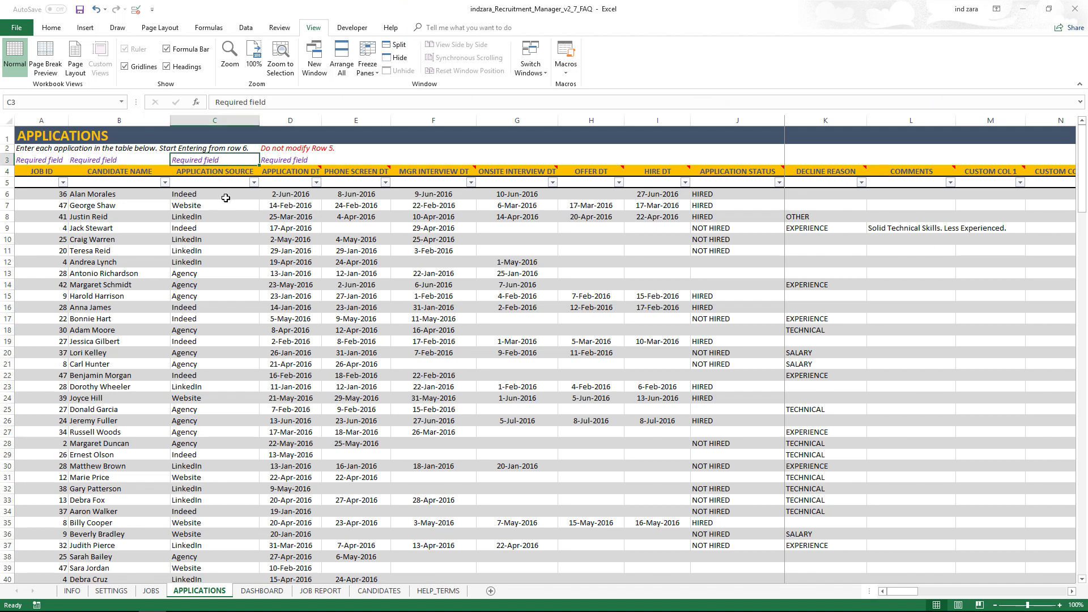
click(277, 160)
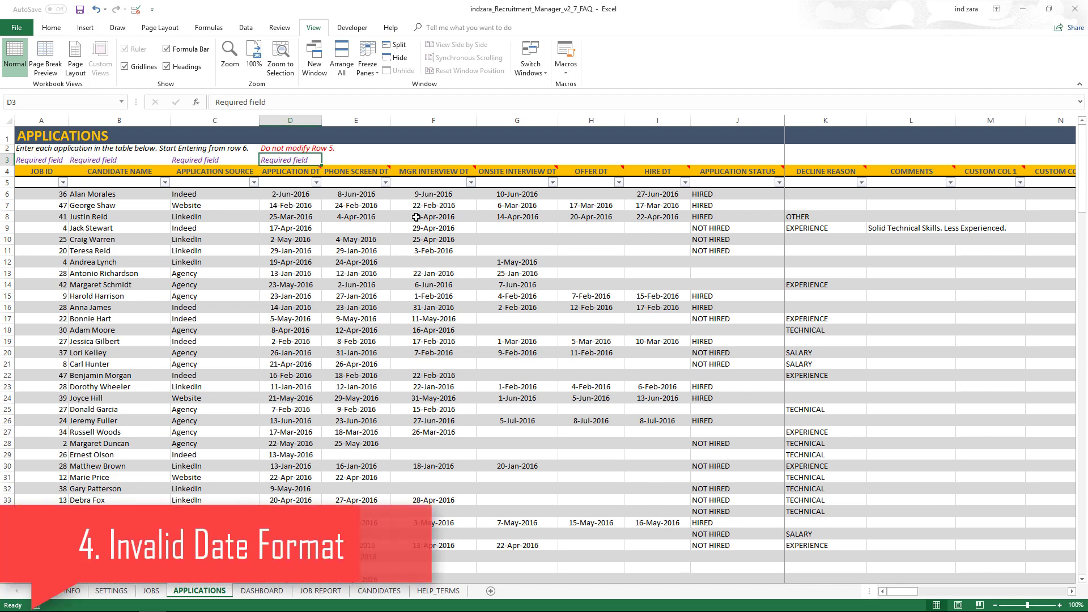
Step: Inspect the stage dates in row 6 and preview how the application date appears under each number format, leaving its format unchanged
click(300, 195)
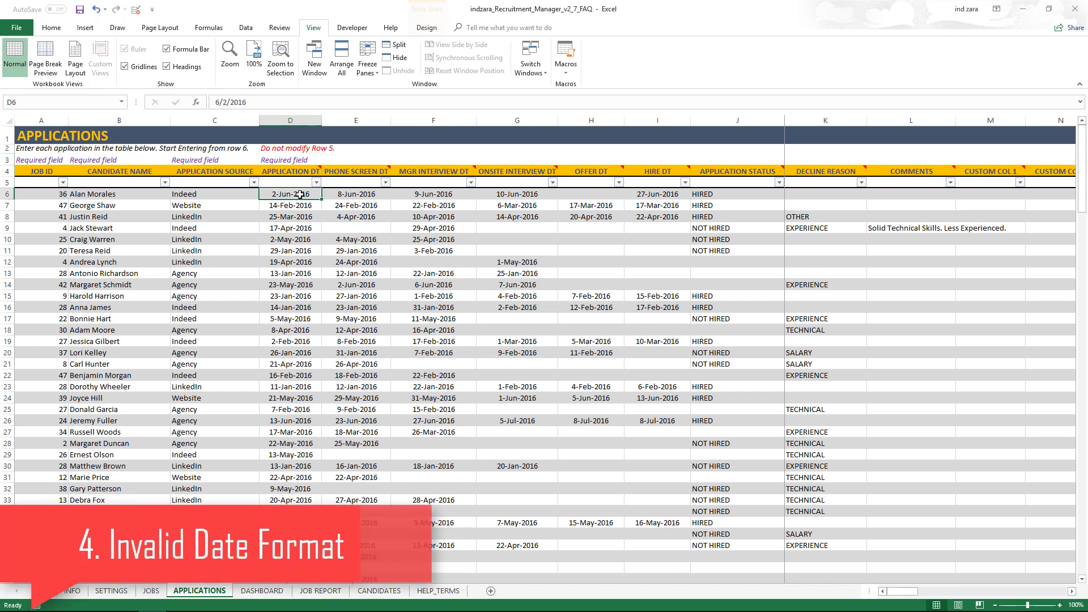
click(51, 28)
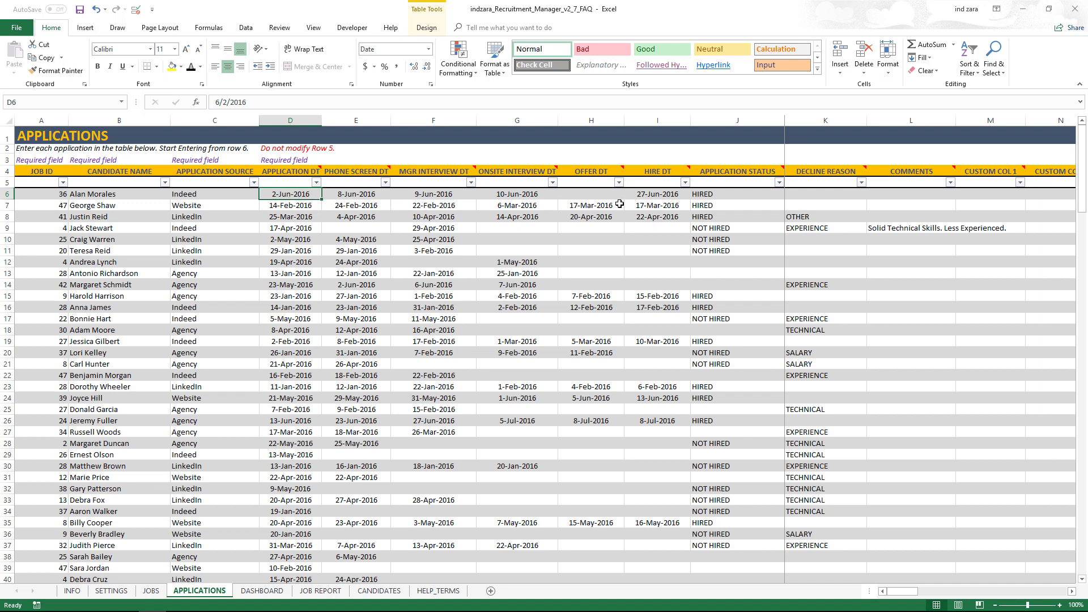
drag(646, 195, 304, 198)
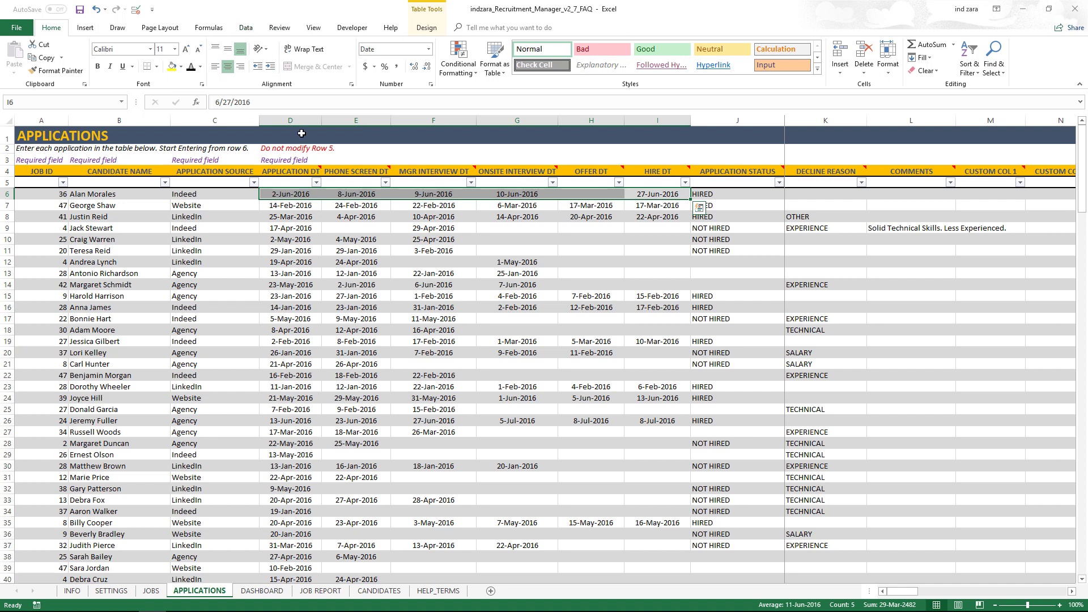
click(292, 194)
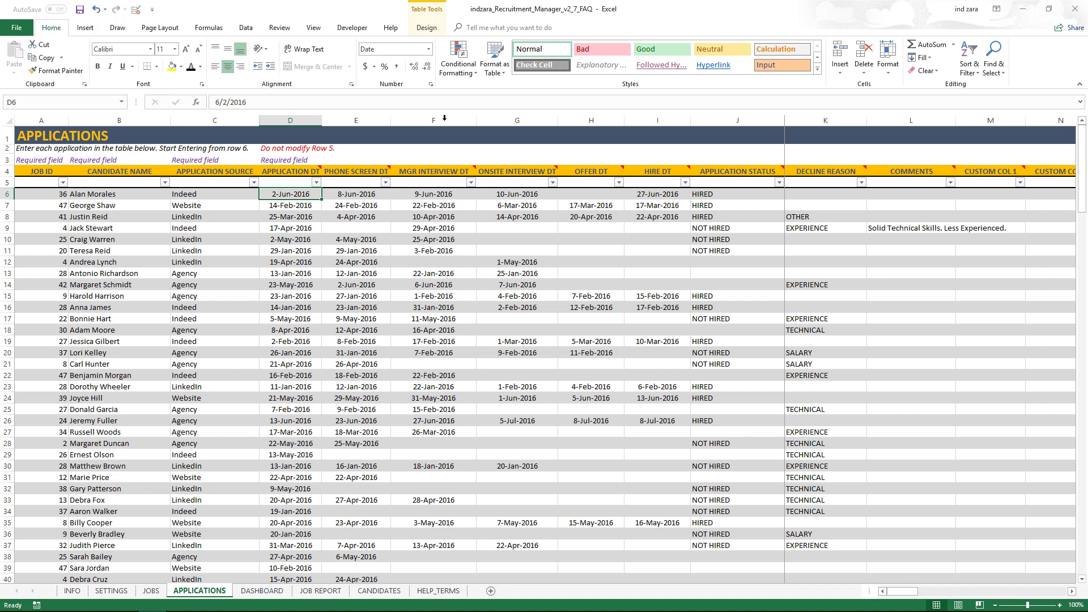
click(429, 50)
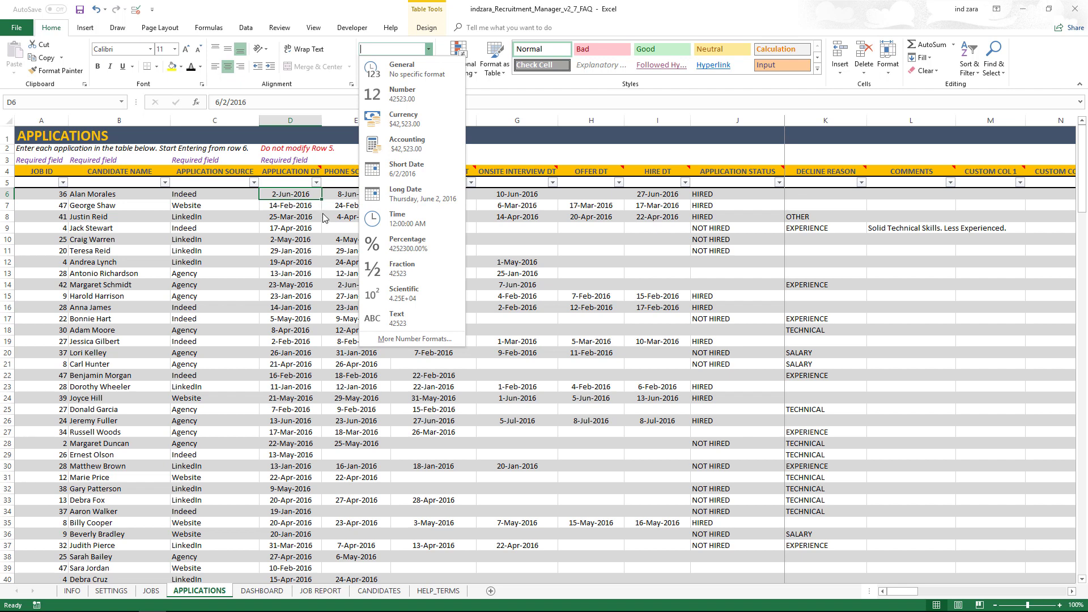
click(309, 203)
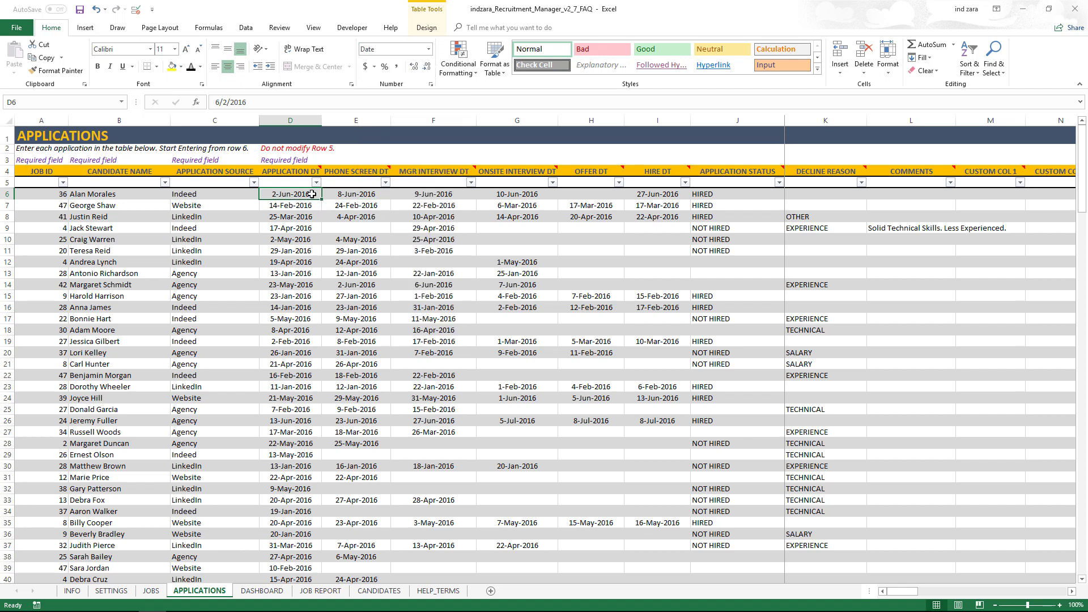
Step: Enter the invalid date text "6th June 16" as row 6's application date and check its number format previews
text(6th Ju)
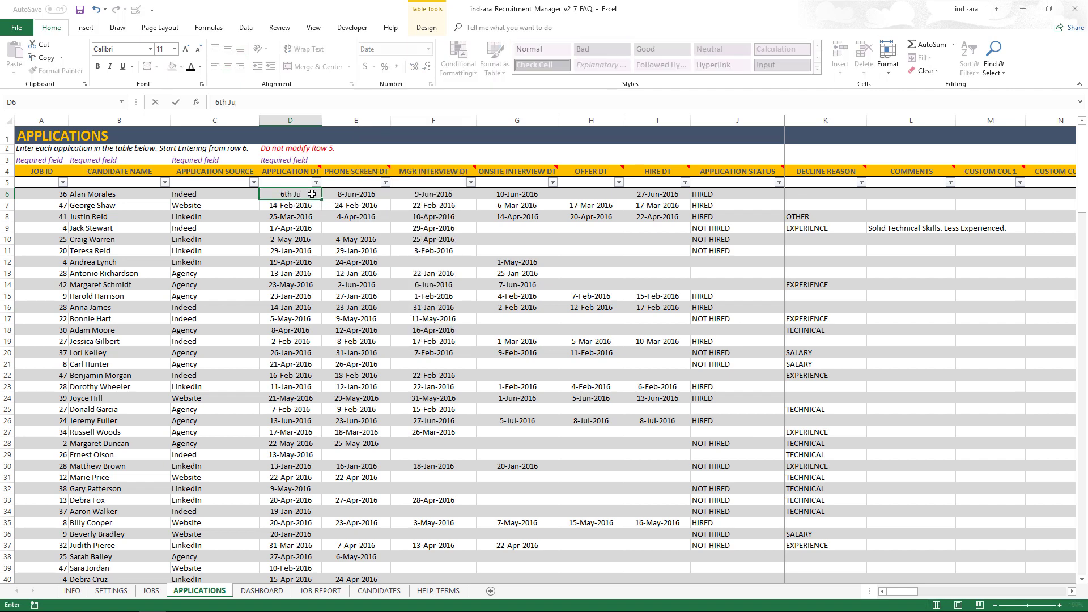
text(ne 16)
key(Return)
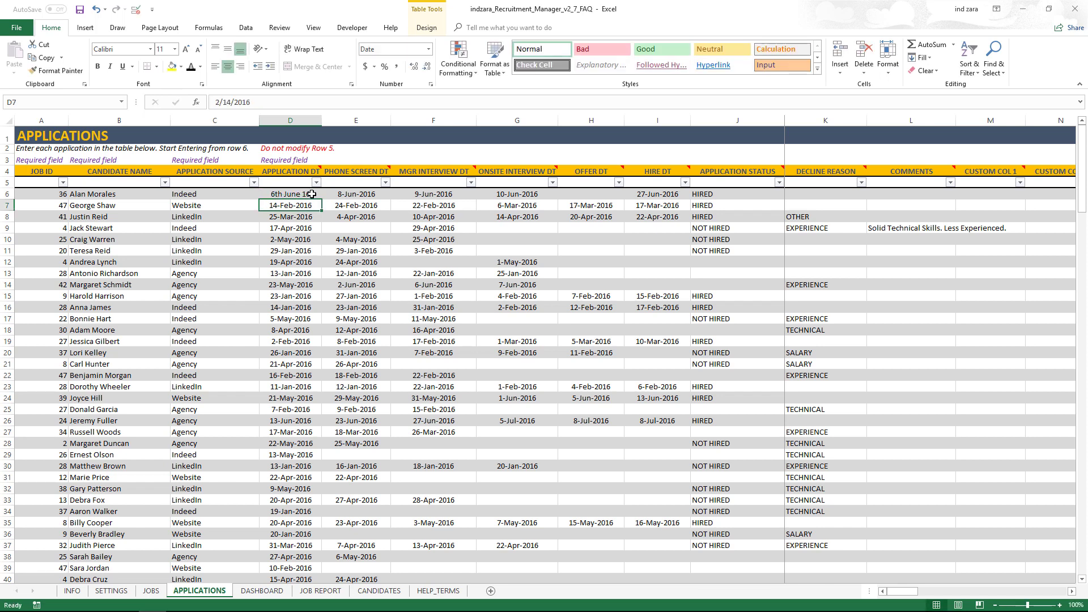
click(312, 194)
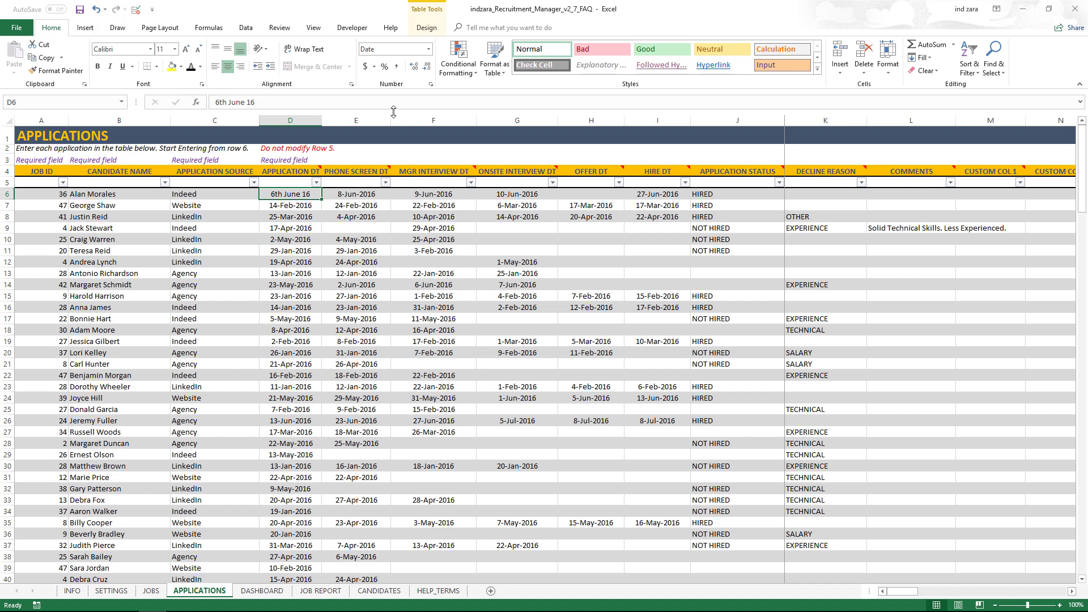
click(430, 51)
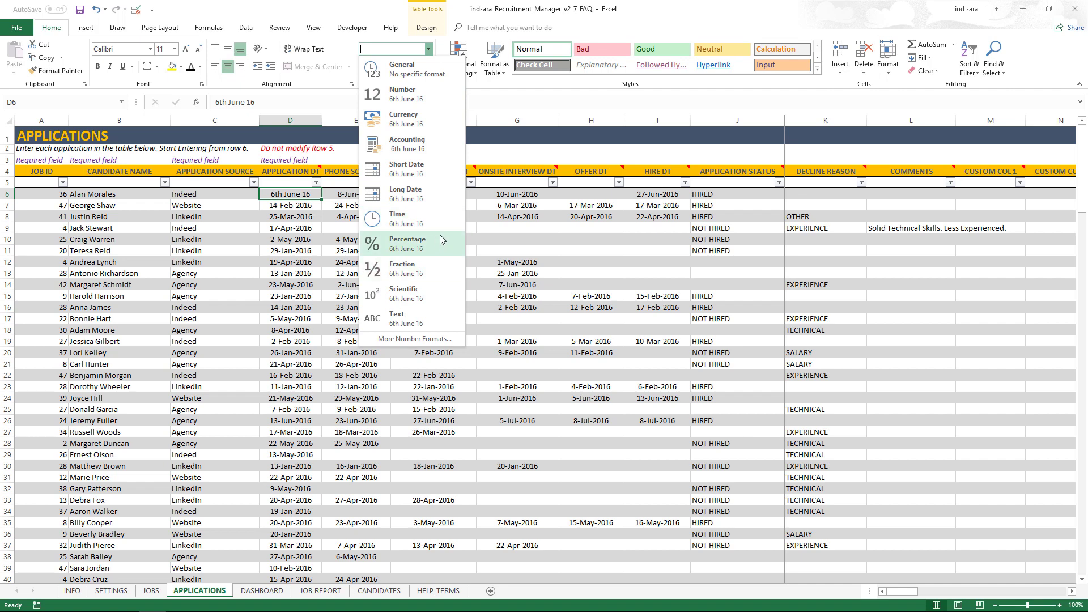
Step: Replace row 6's application date with the valid date 6/2/2016
click(296, 194)
text(6/)
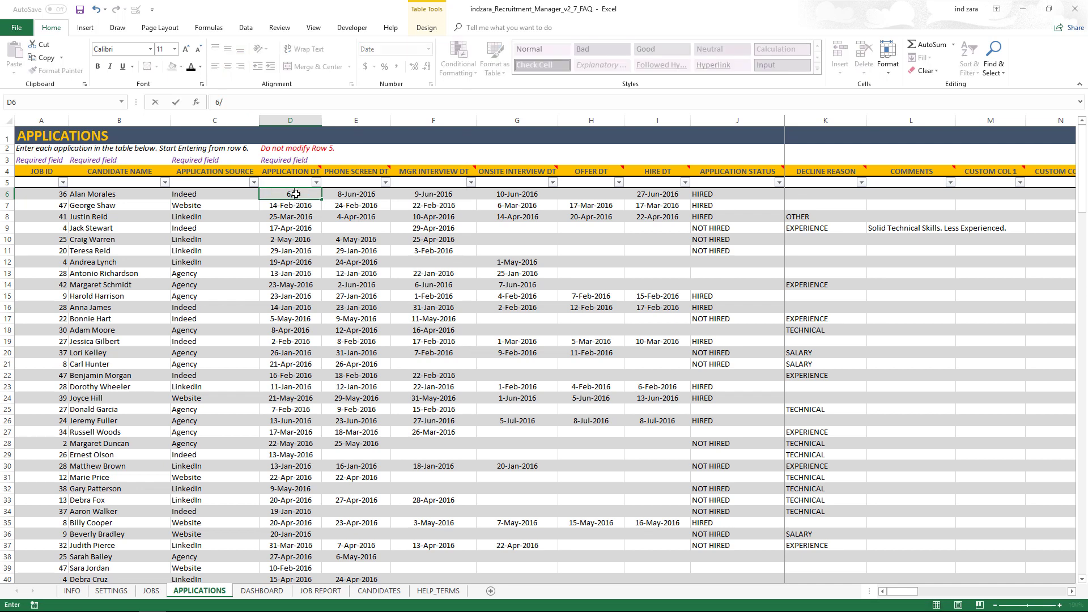
text(2/2016)
key(Return)
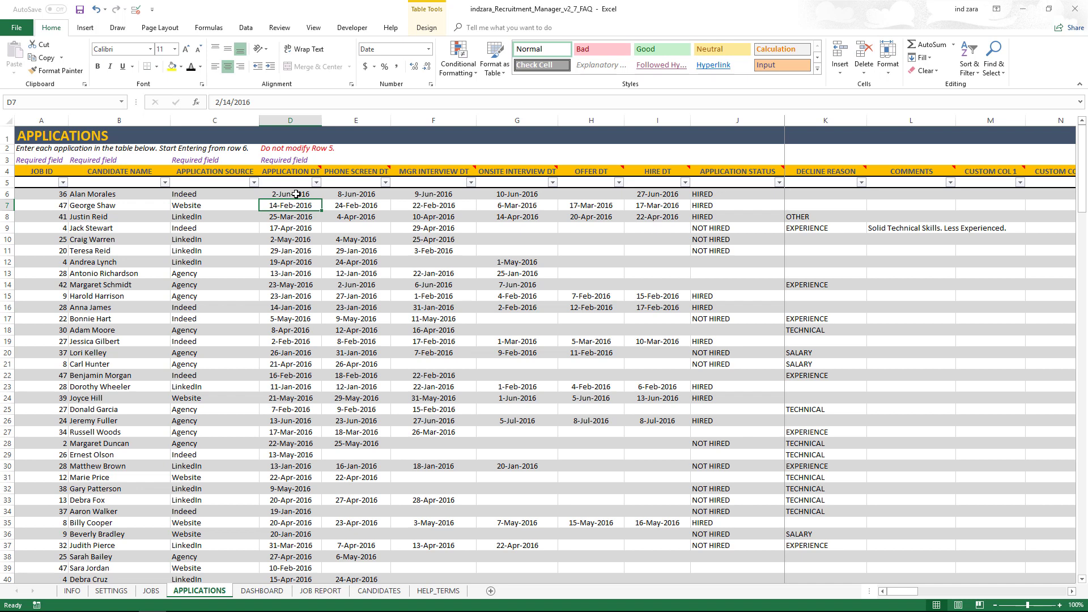
Step: Compare the number format previews of the application dates in rows 7 and 6 without applying any, and inspect row 6's MGR INTERVIEW DT
click(428, 49)
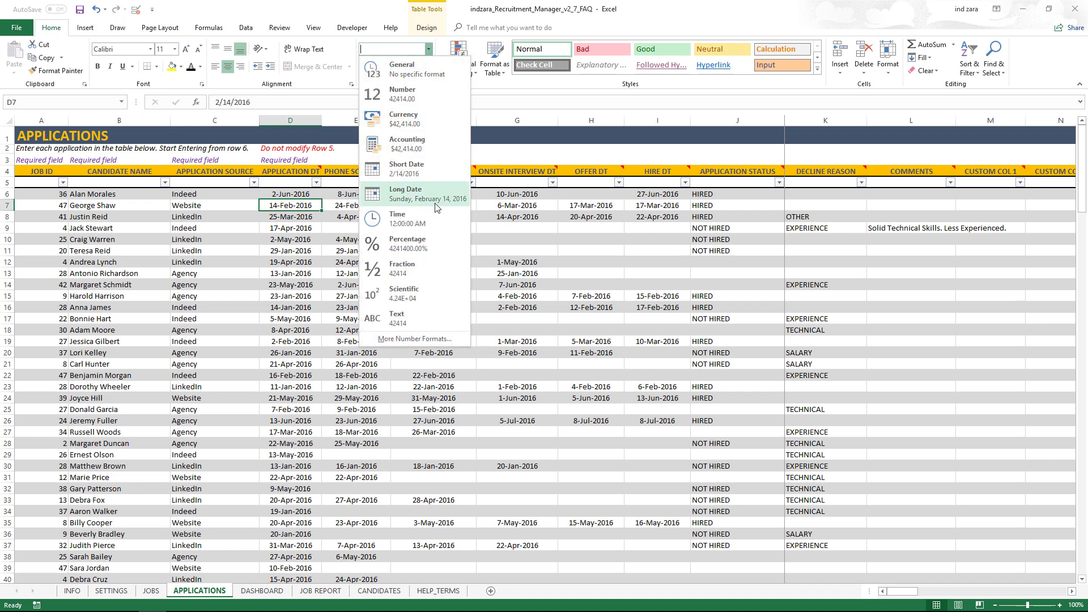
click(340, 196)
click(296, 190)
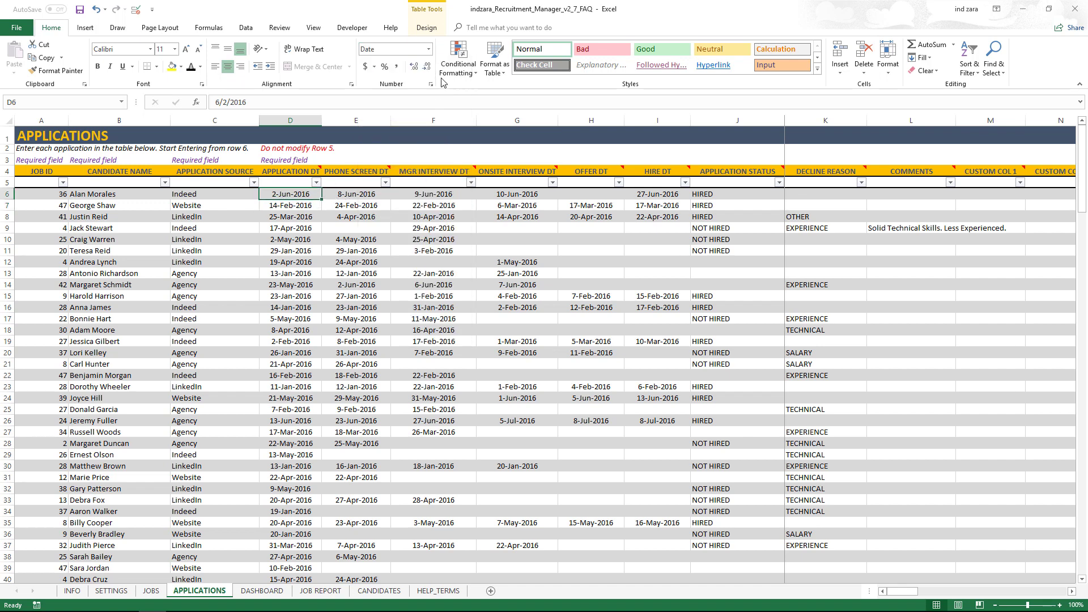
click(429, 50)
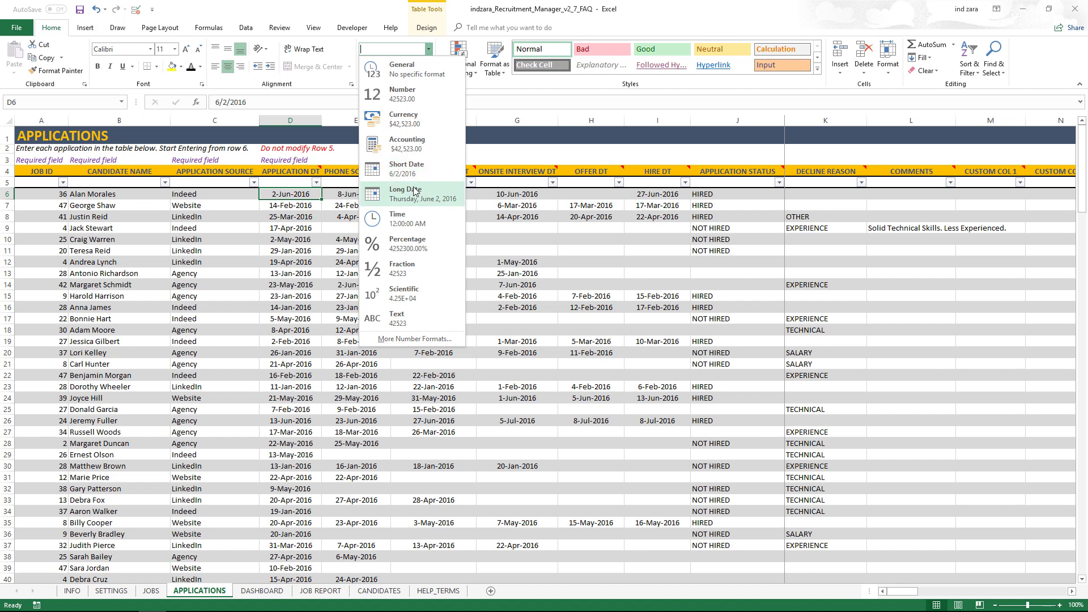
key(Escape)
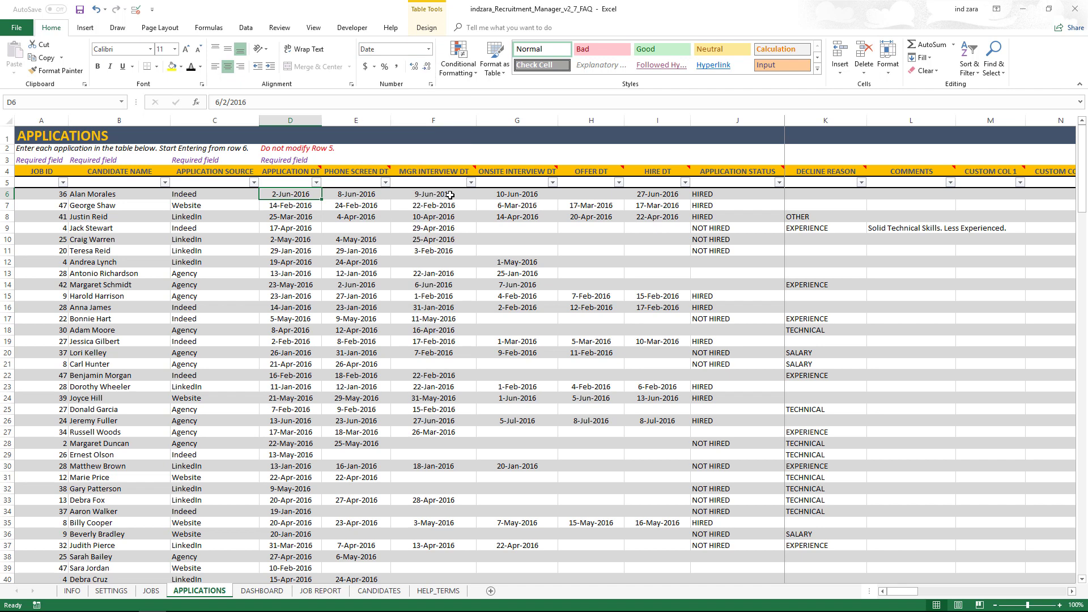
click(451, 195)
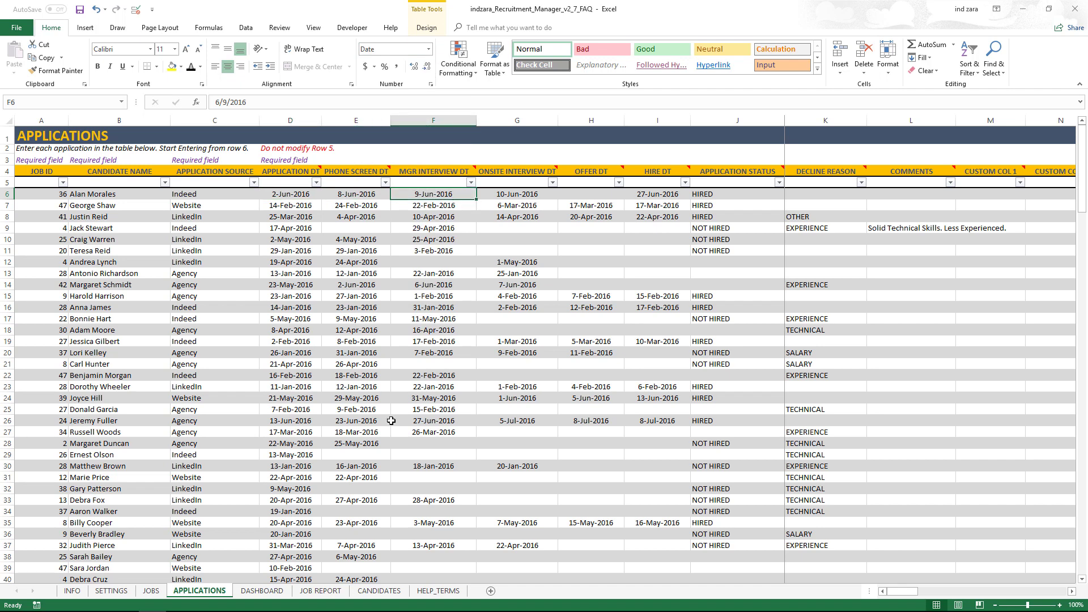
Step: Examine the filters on the DASHBOARD sheet at 85% zoom
click(261, 591)
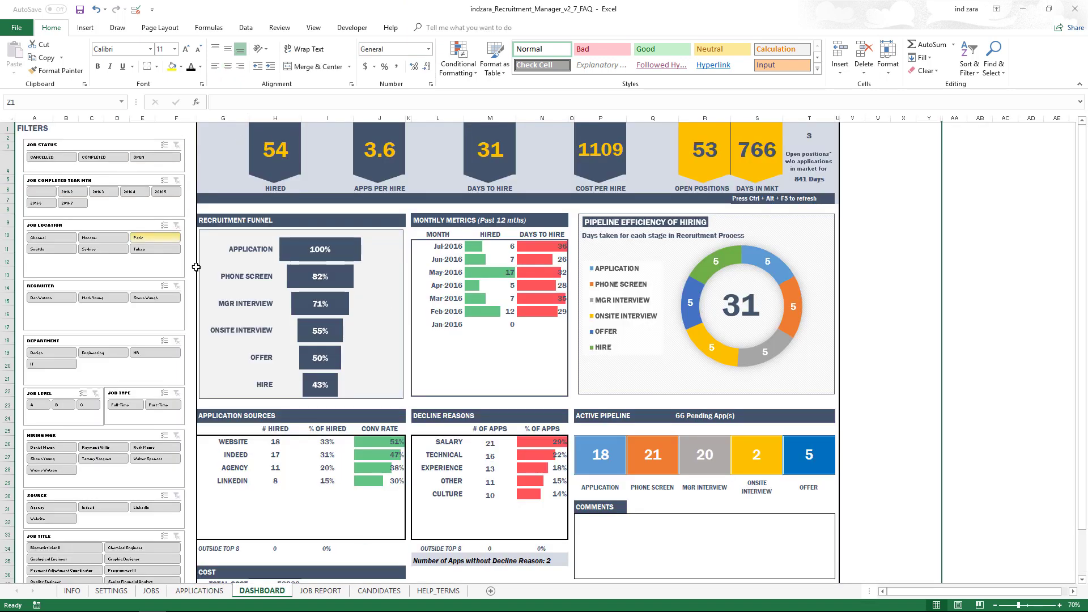
click(150, 237)
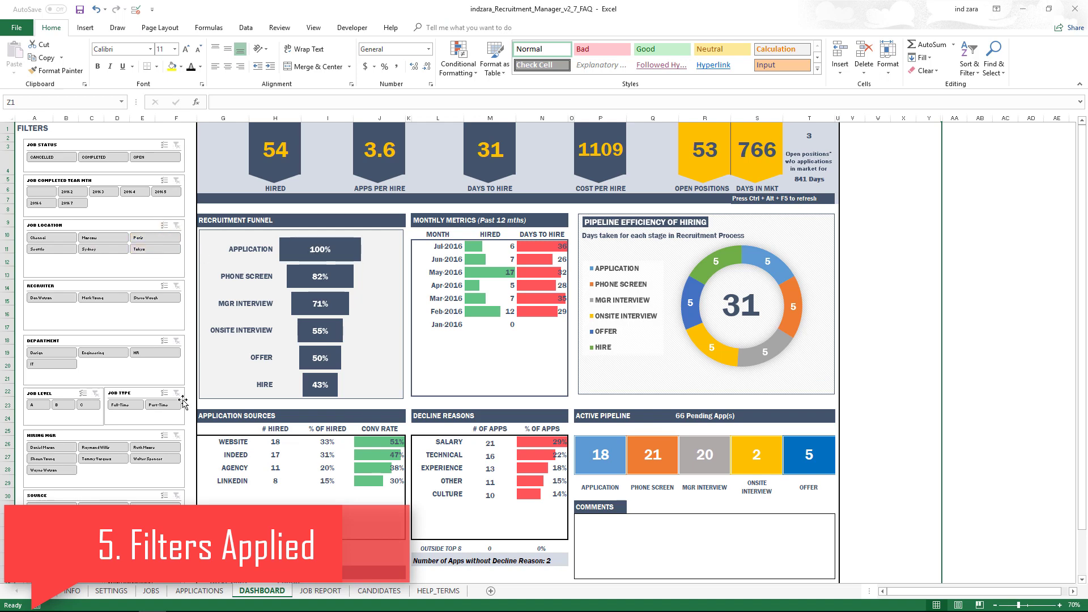
scroll(175, 372, up, 1)
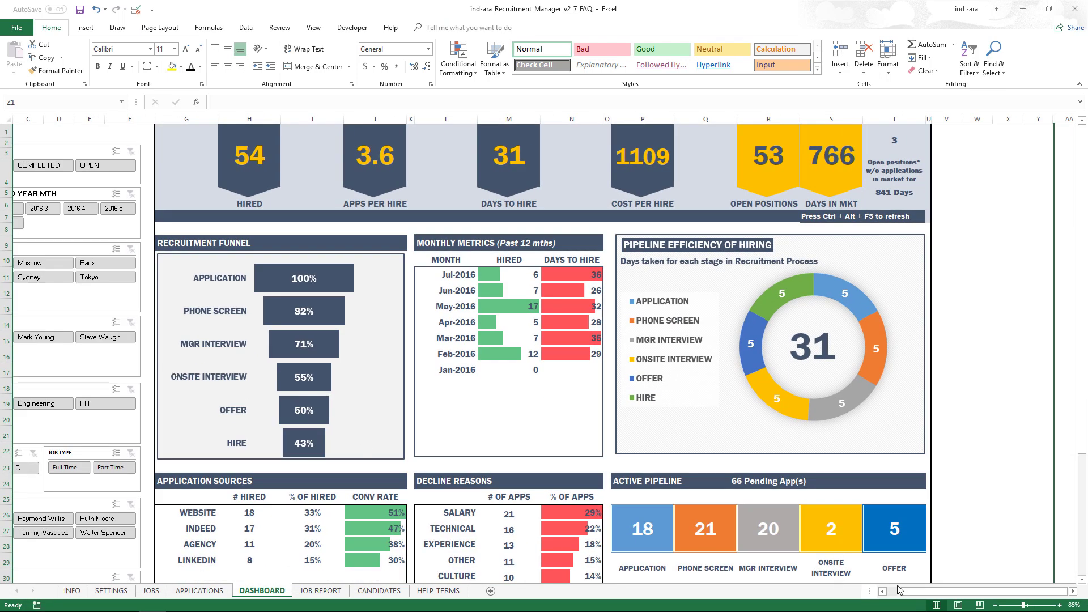
scroll(176, 391, left, 2)
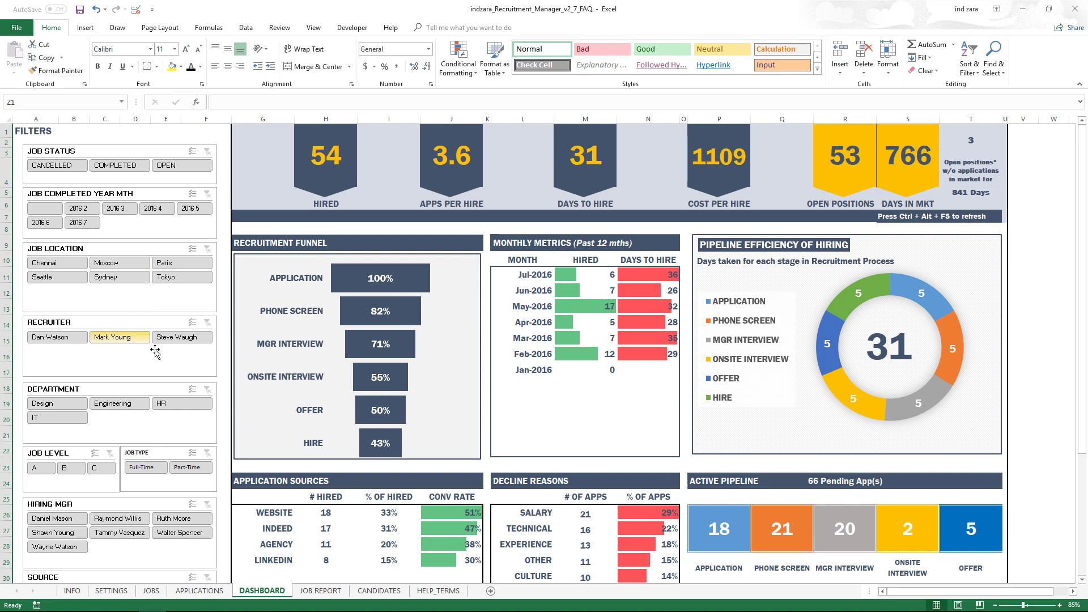
Step: Filter the dashboard by the HR department to compare the metrics, and clear the department filter
click(170, 405)
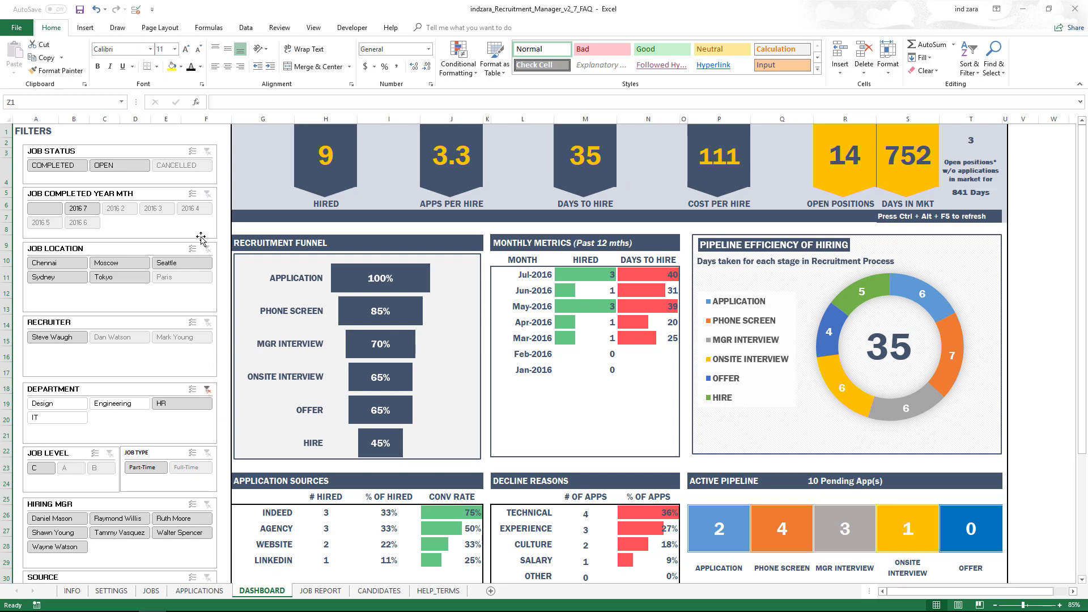
click(207, 389)
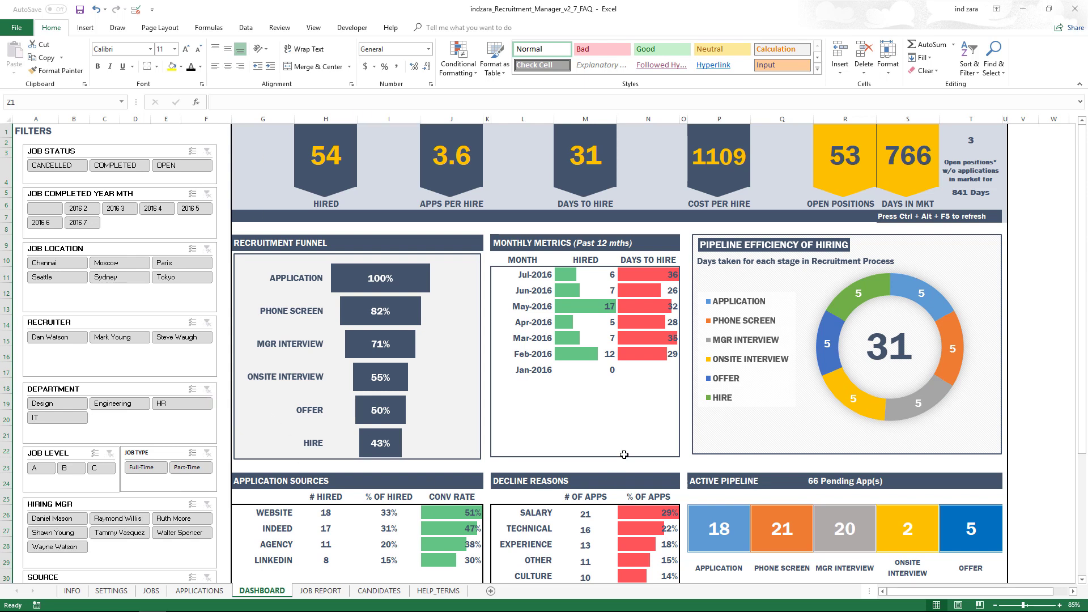
mouse_move(395, 391)
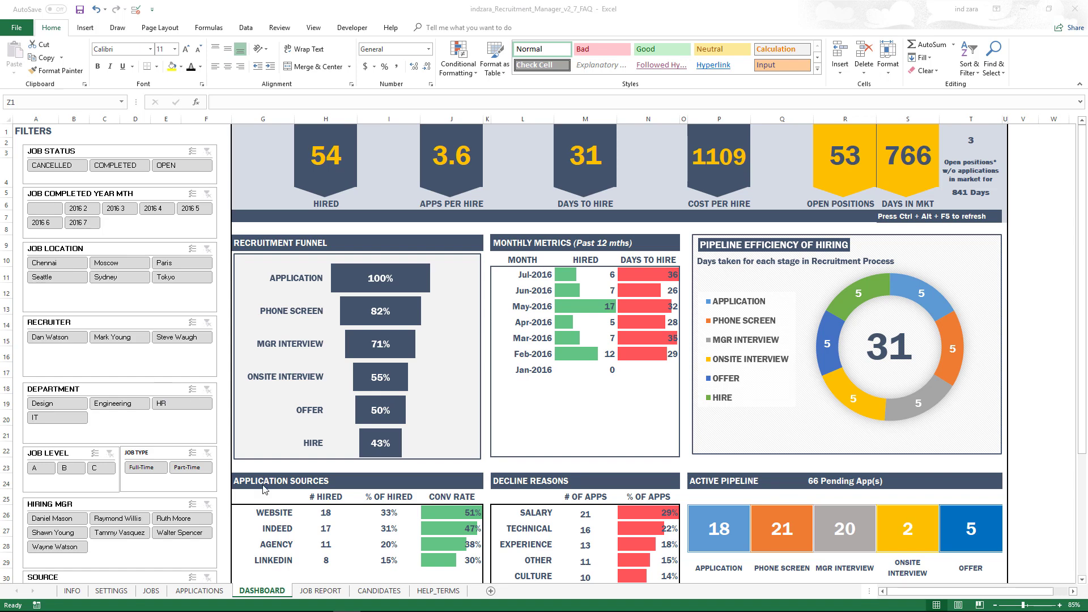
Step: Examine job ID 33 on the JOBS sheet, including its DAYS IN MARKET and NUM OF APPS fields, with a look at the APPLICATIONS sheet
click(153, 593)
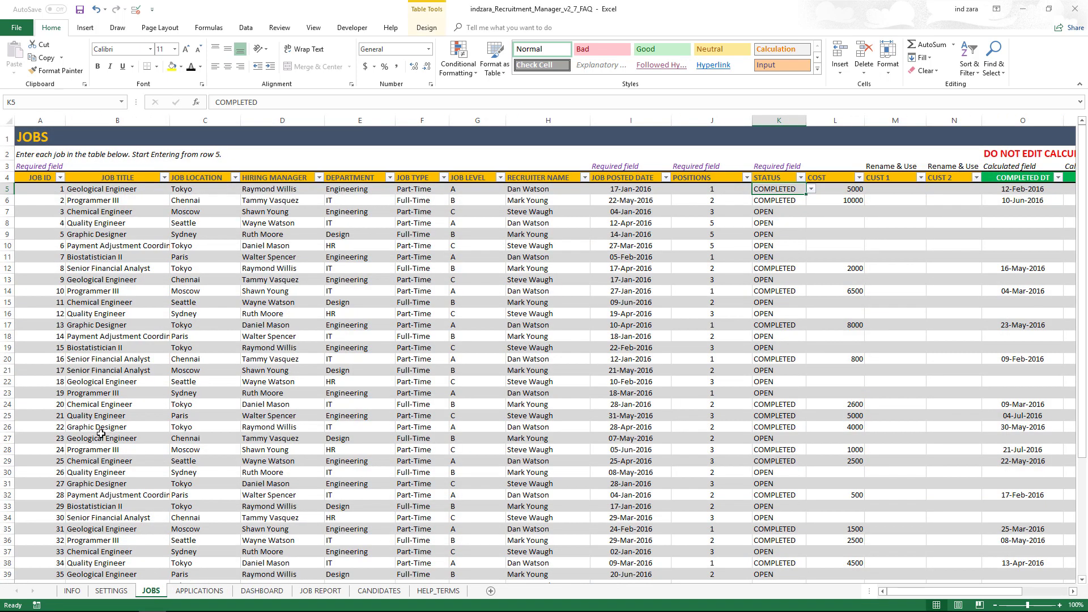
click(101, 429)
click(50, 416)
scroll(50, 396, down, 5)
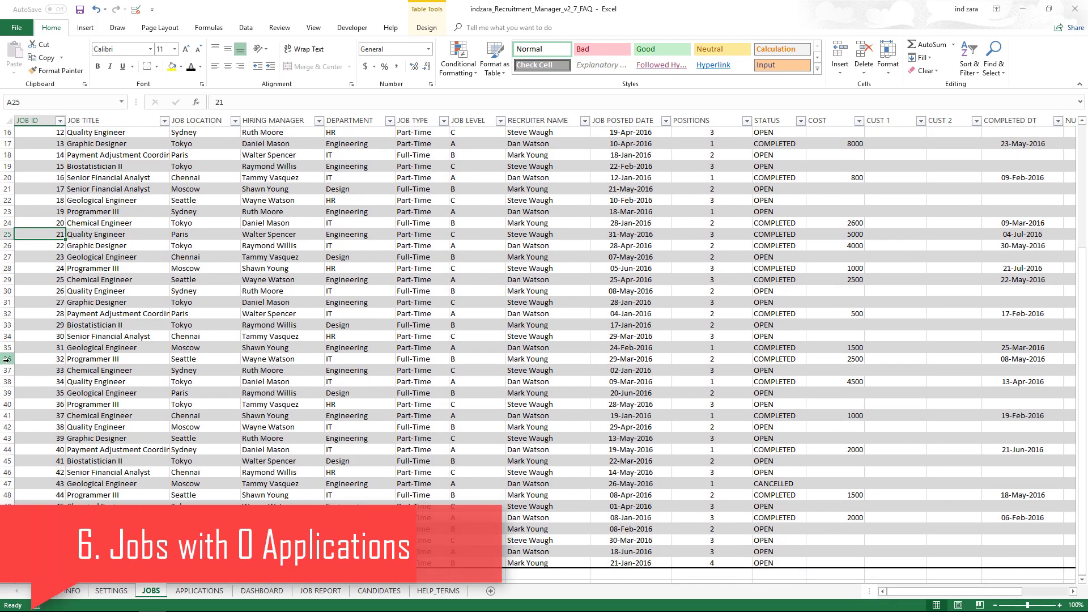
click(5, 370)
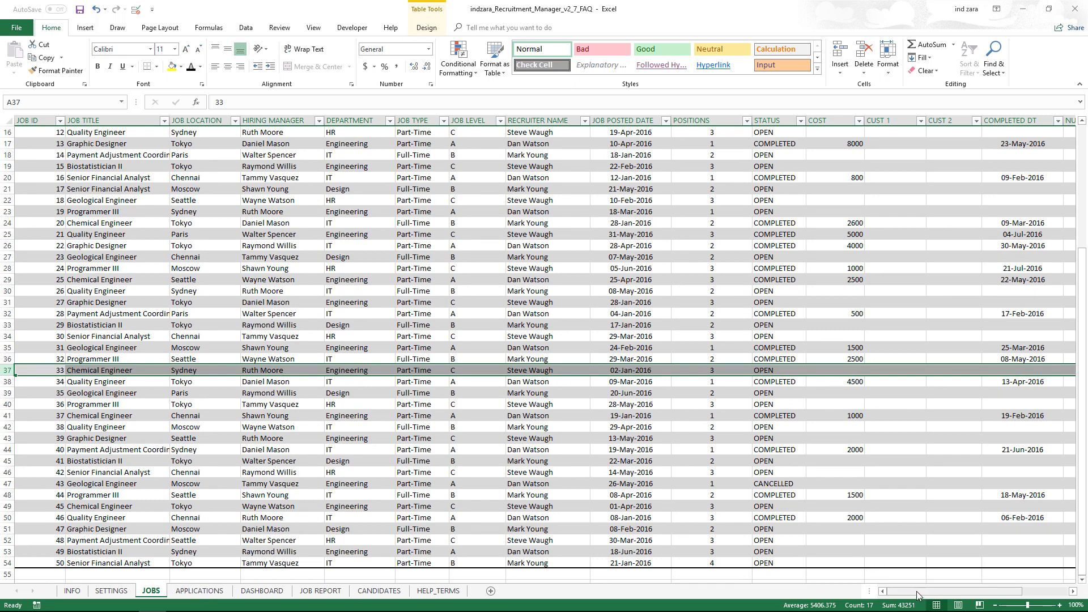
drag(916, 590, 960, 591)
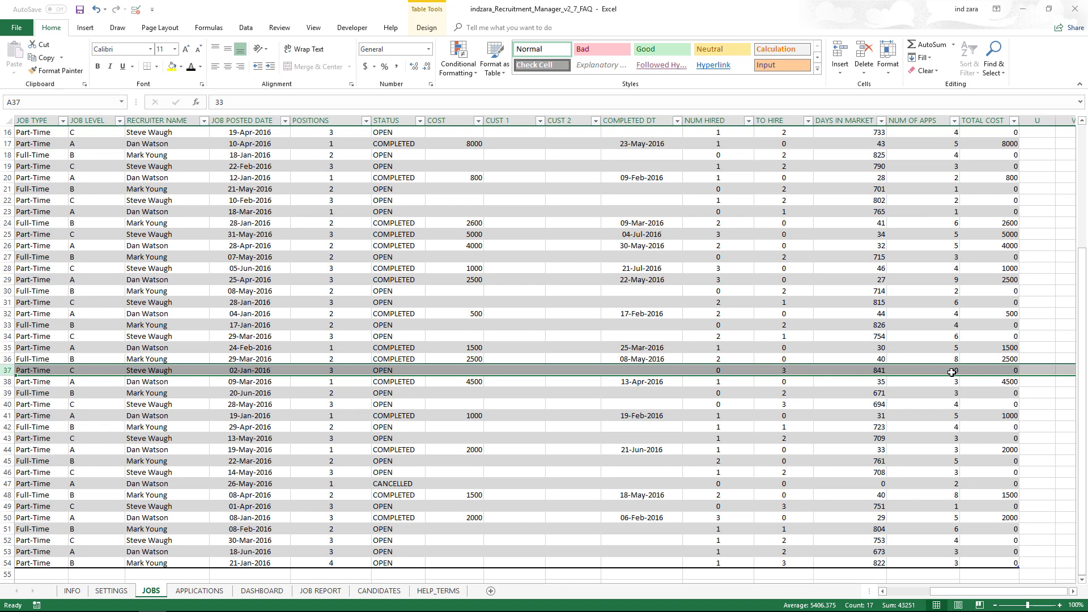
click(198, 591)
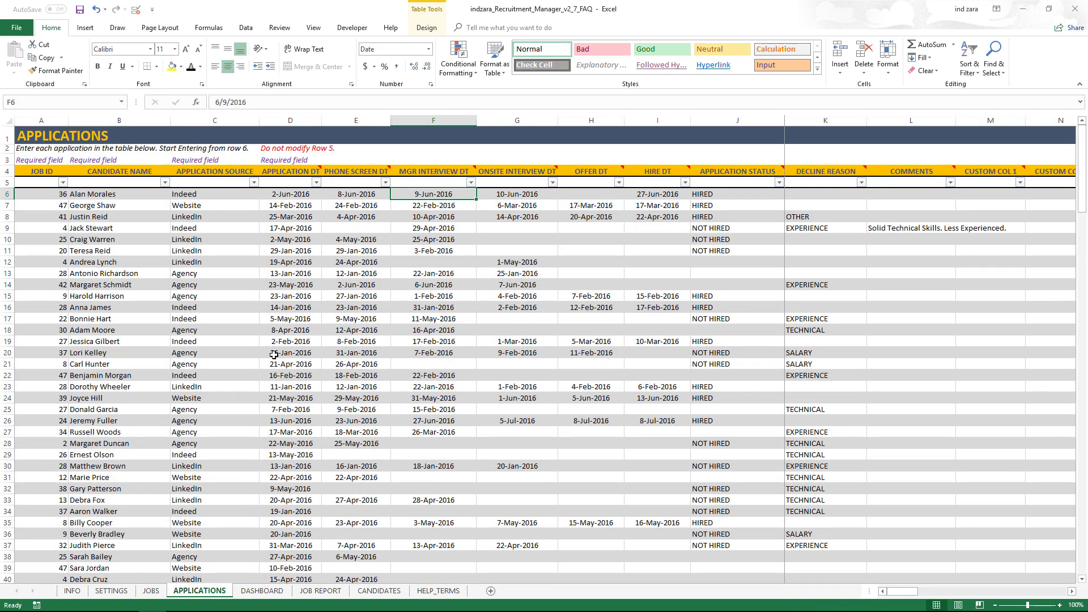
click(151, 591)
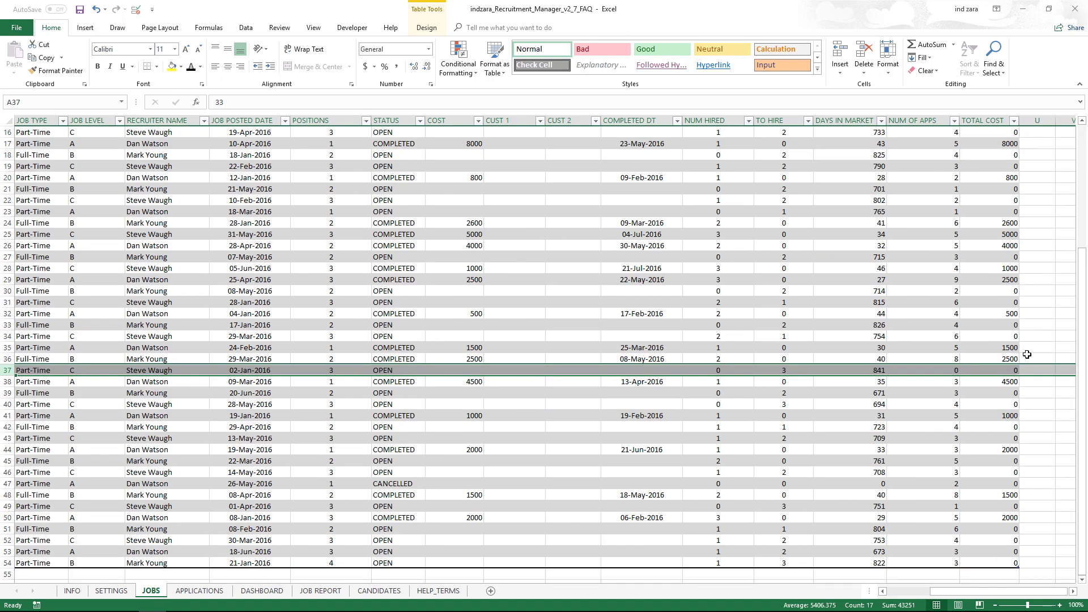
Step: Filter the JOBS table to jobs whose NUM OF APPS is 0, and examine the matching job's fields
drag(1083, 302, 1082, 177)
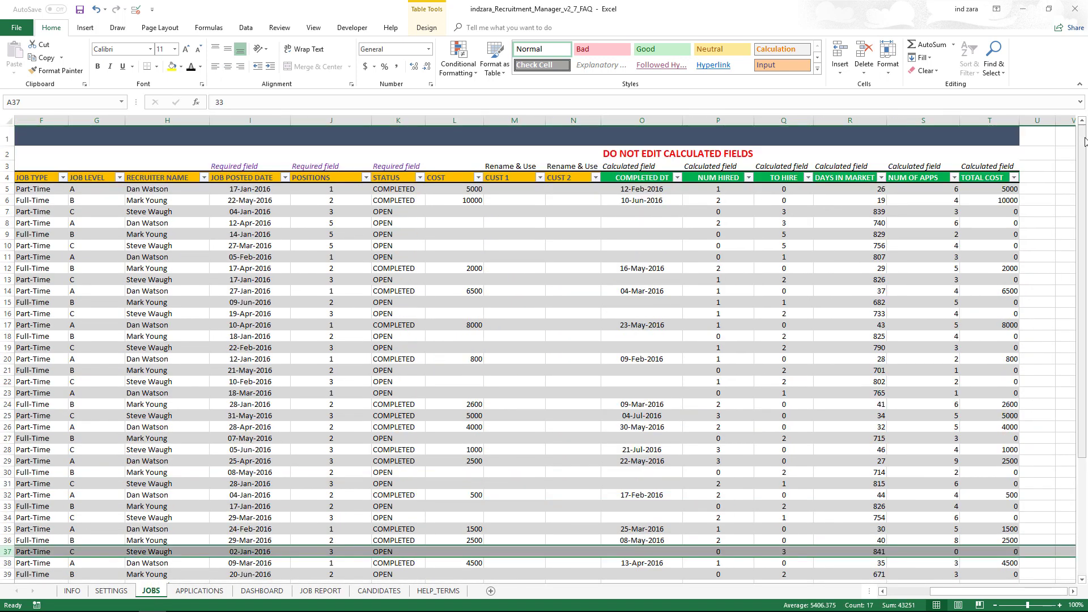
click(963, 149)
click(955, 177)
click(841, 288)
click(841, 297)
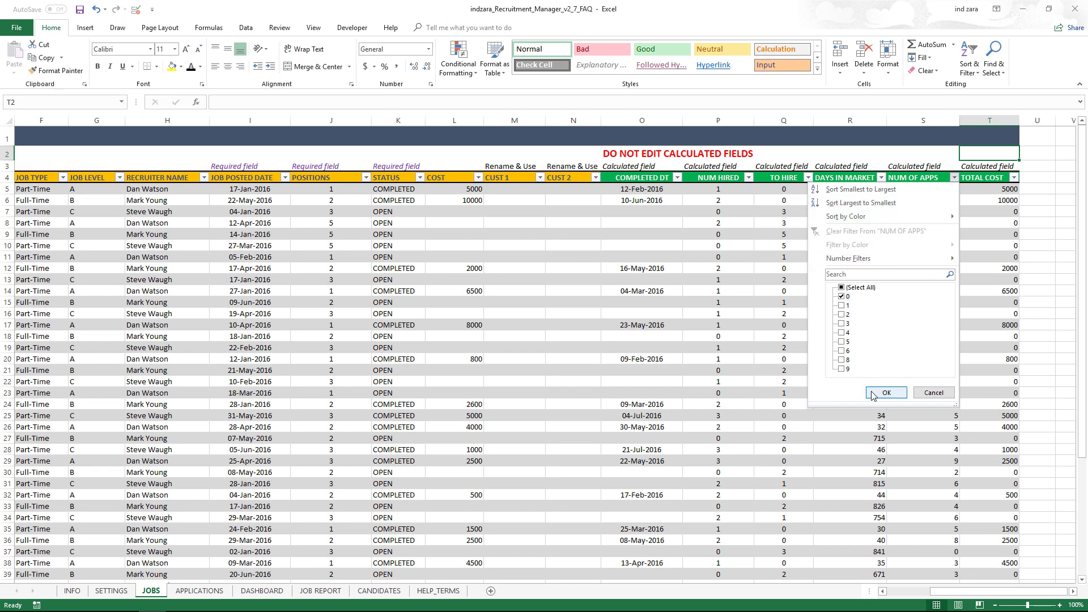
click(886, 393)
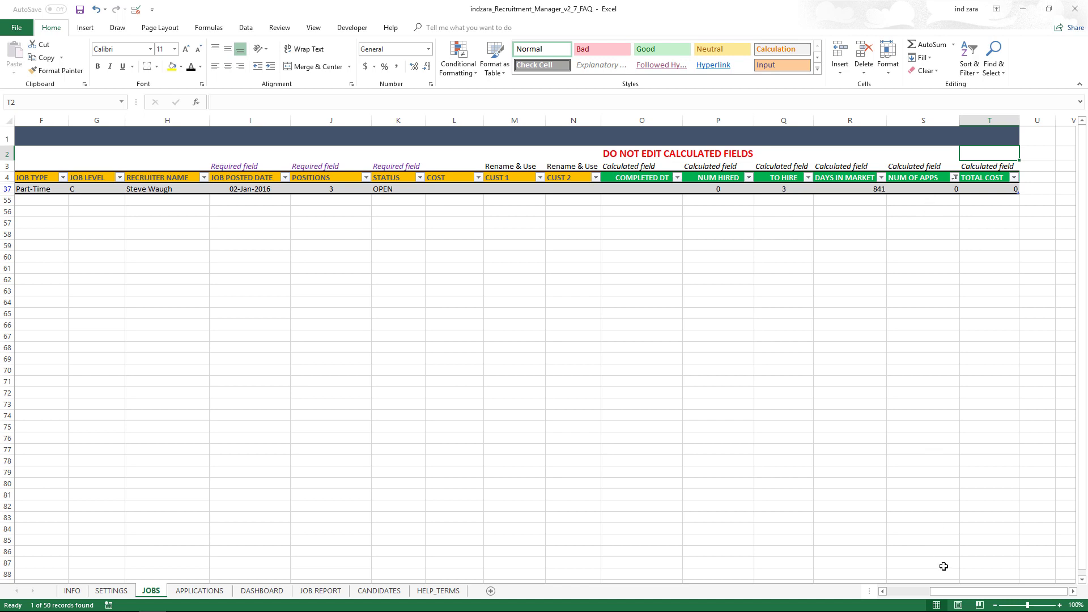
click(919, 593)
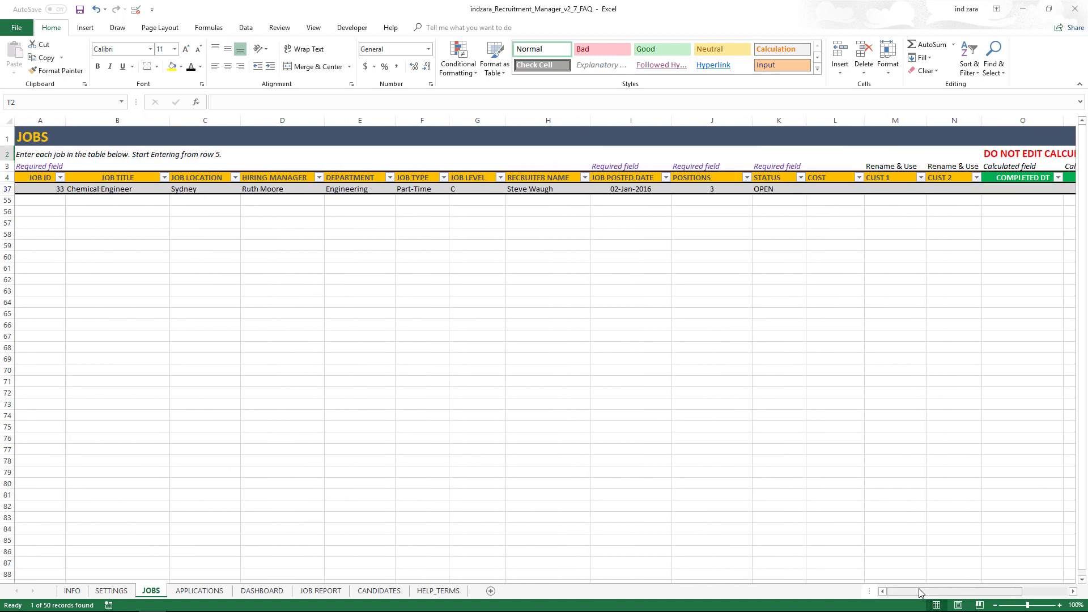
drag(919, 592, 963, 592)
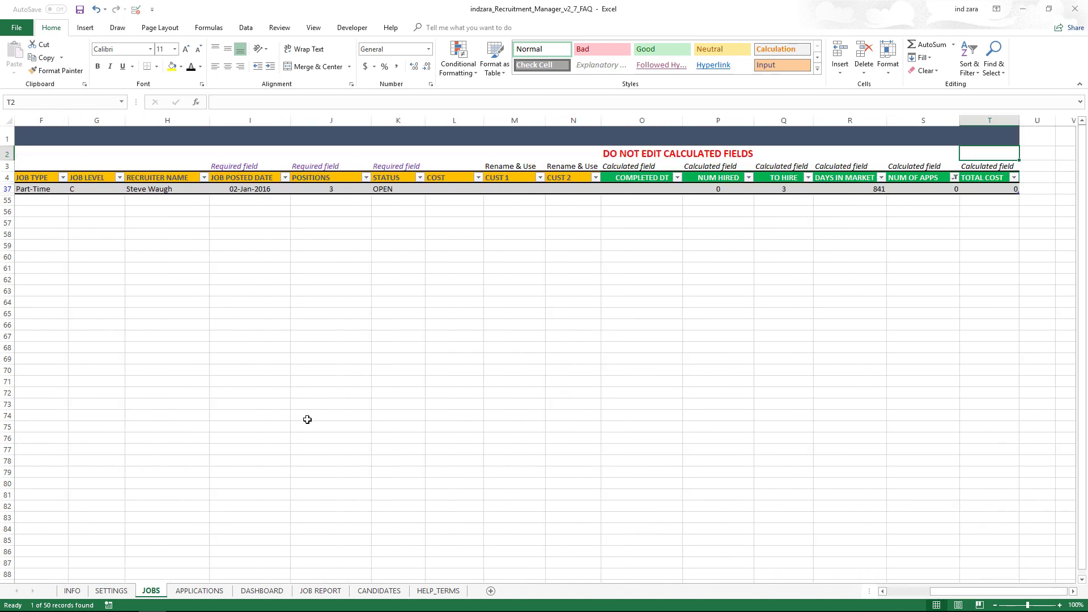
Step: Look for job ID 33 among the JOB ID filter values on the APPLICATIONS sheet, without applying a filter
click(220, 592)
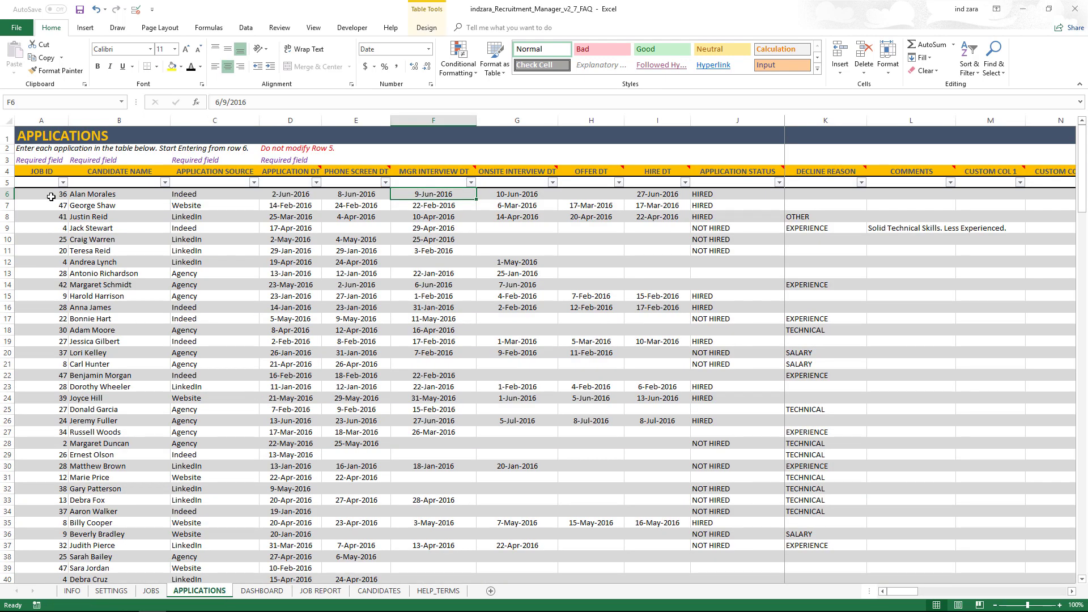
click(63, 183)
drag(141, 309, 139, 353)
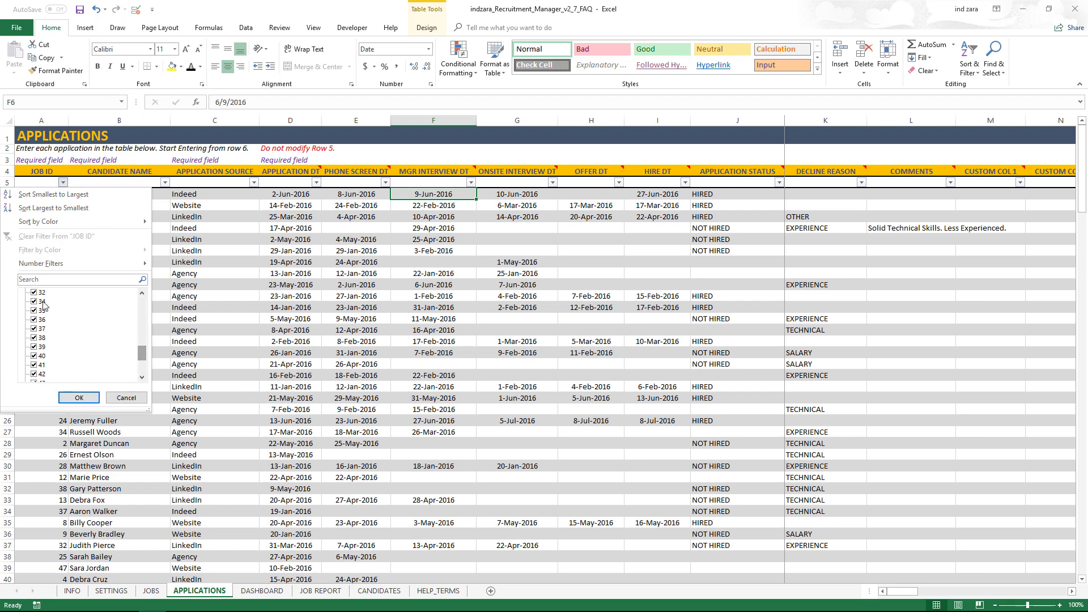
click(126, 397)
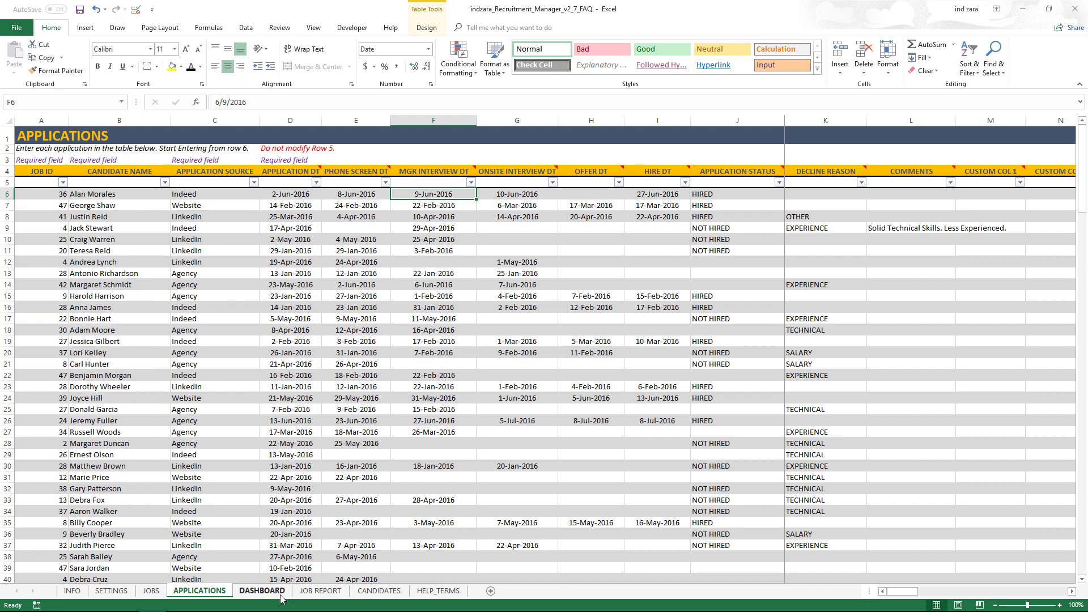
Step: Compare the dashboard's open positions without applications with the POSITIONS value of job ID 33 on the JOBS sheet
click(262, 592)
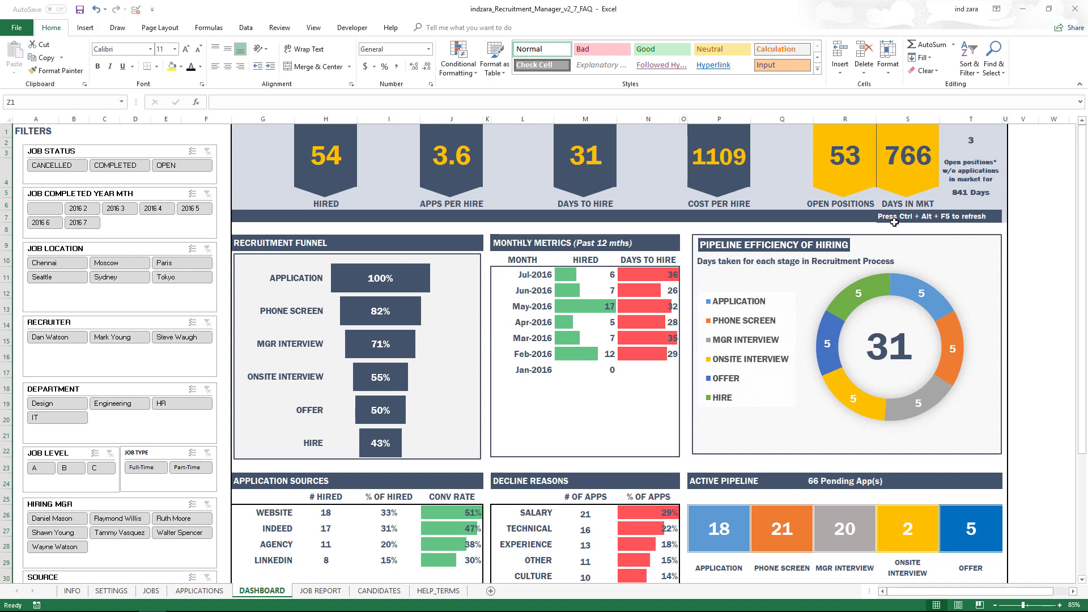
click(221, 592)
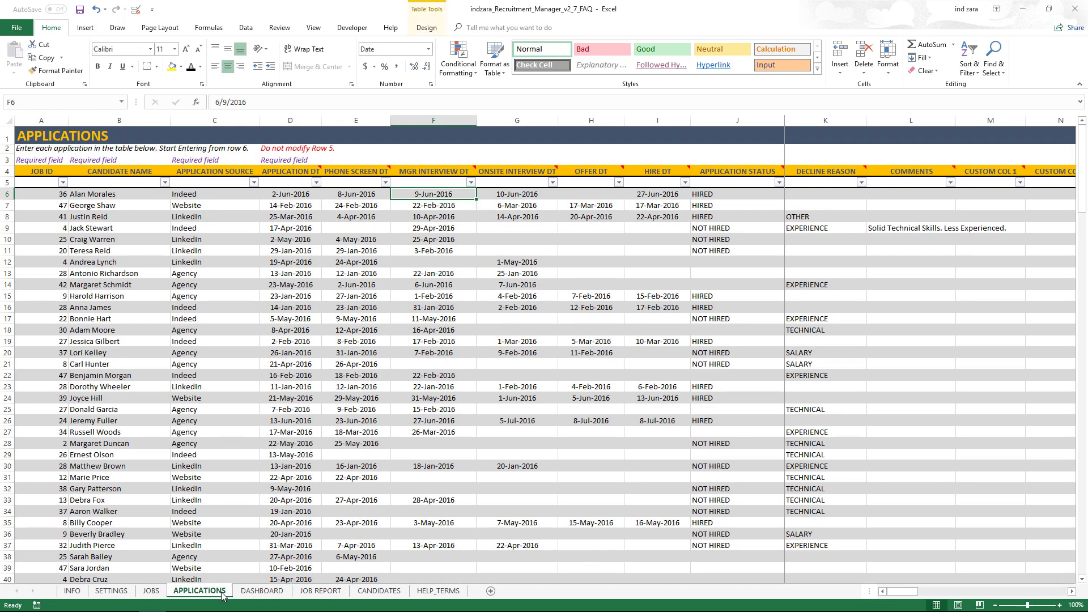
click(151, 592)
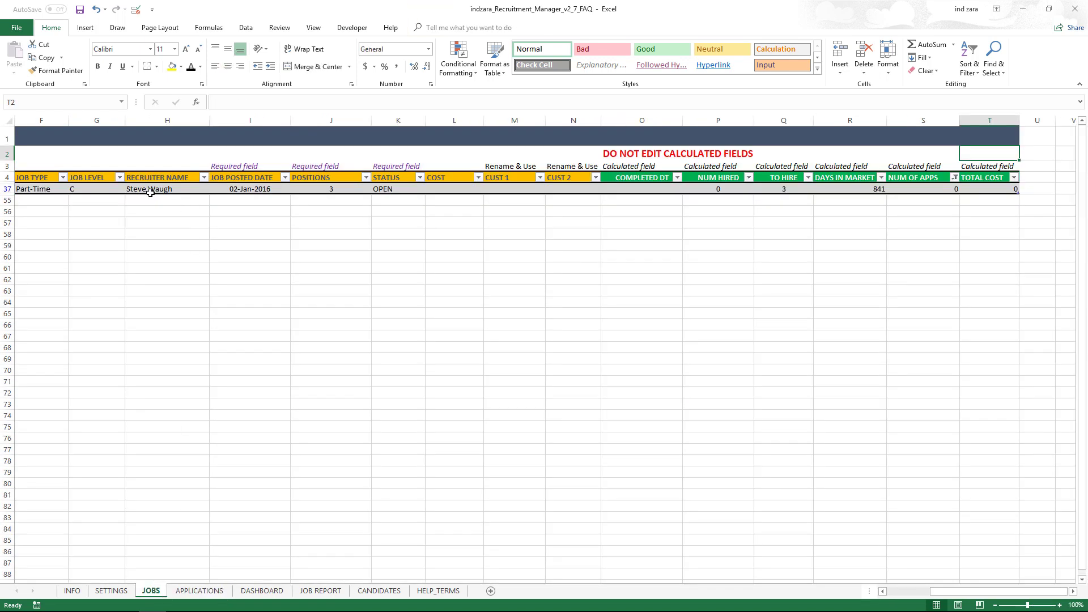
click(323, 189)
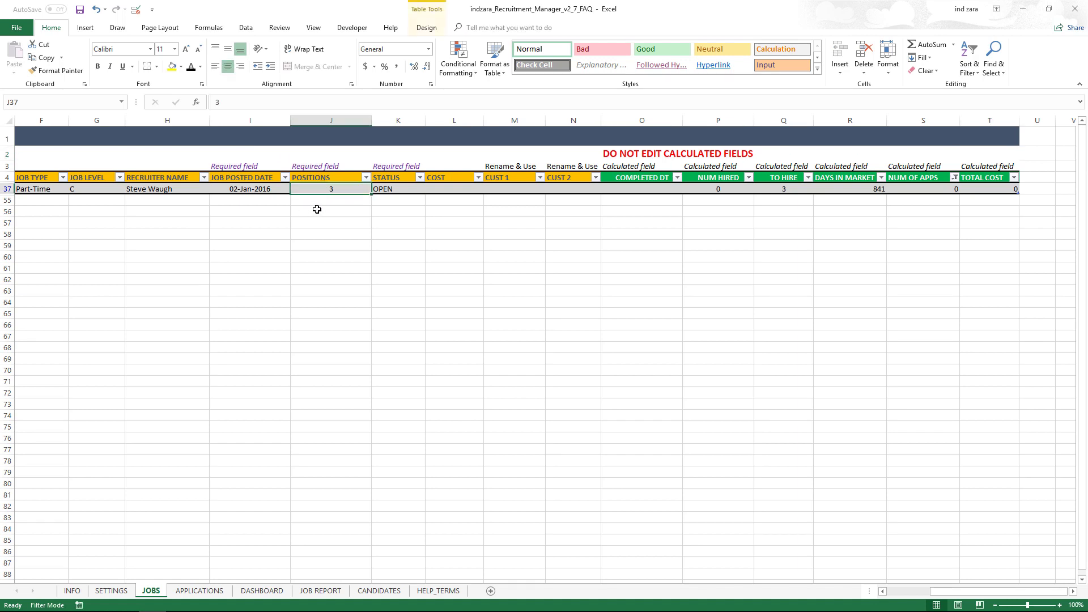
click(242, 590)
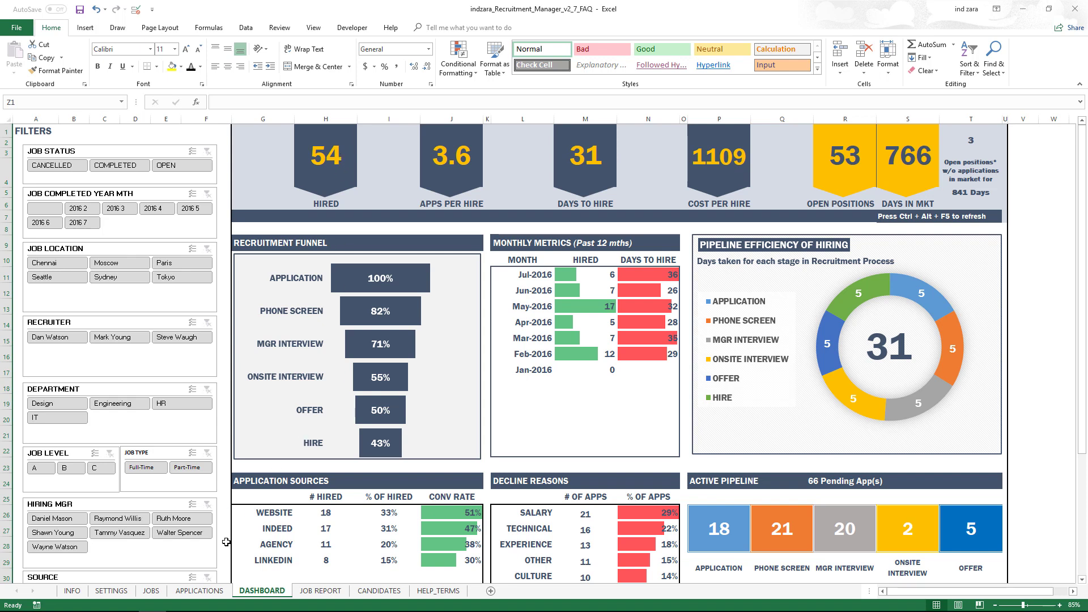
Step: Inspect row 6's APPLICATION STATUS on the APPLICATIONS sheet, and review the dashboard from the recruitment funnel down to the decline reasons
click(219, 592)
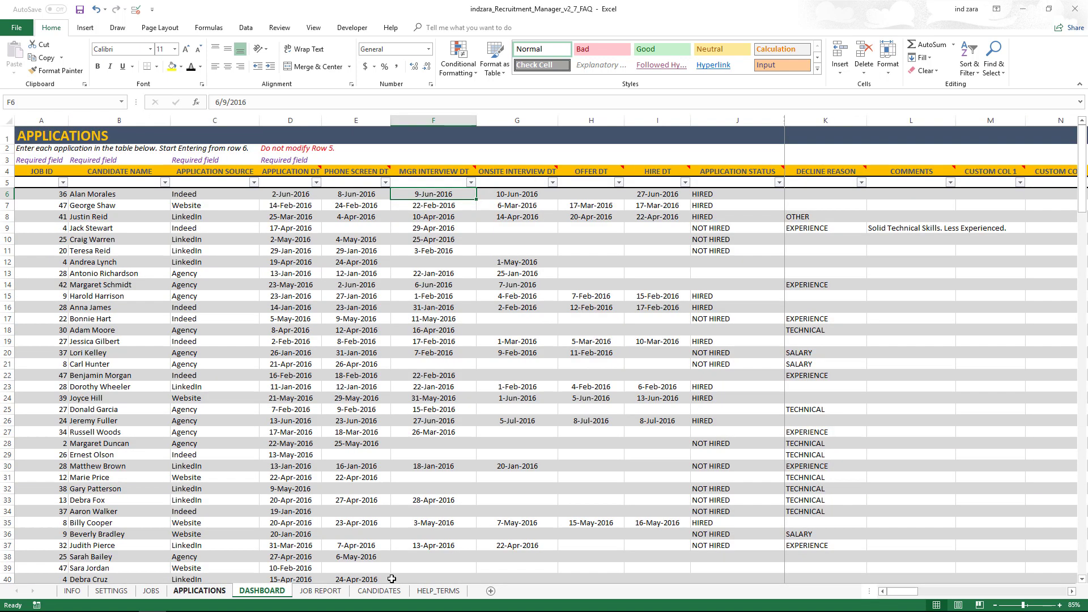
click(752, 177)
click(736, 195)
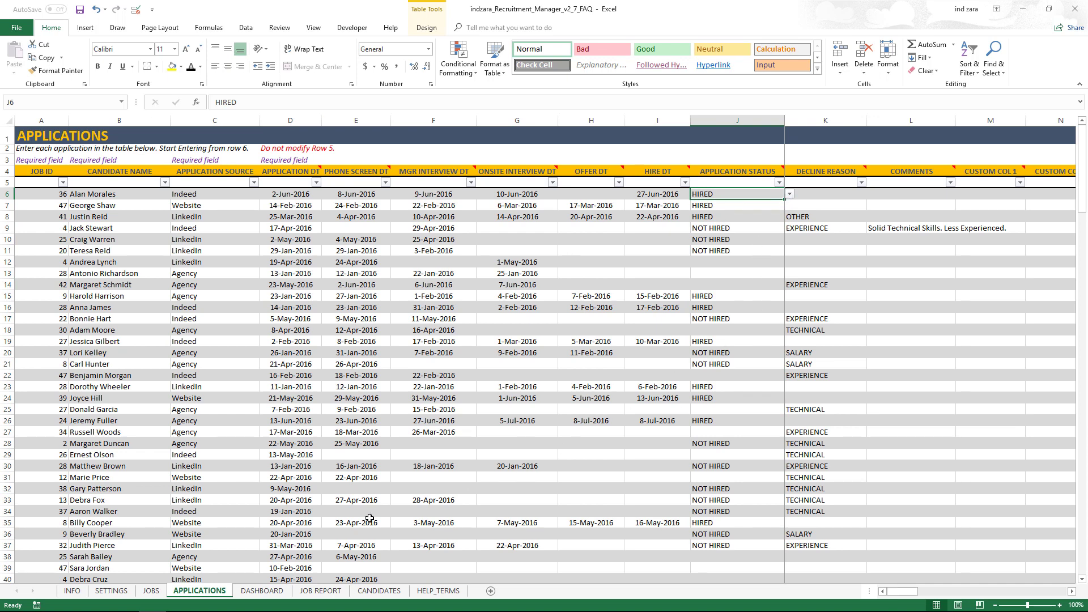
click(262, 590)
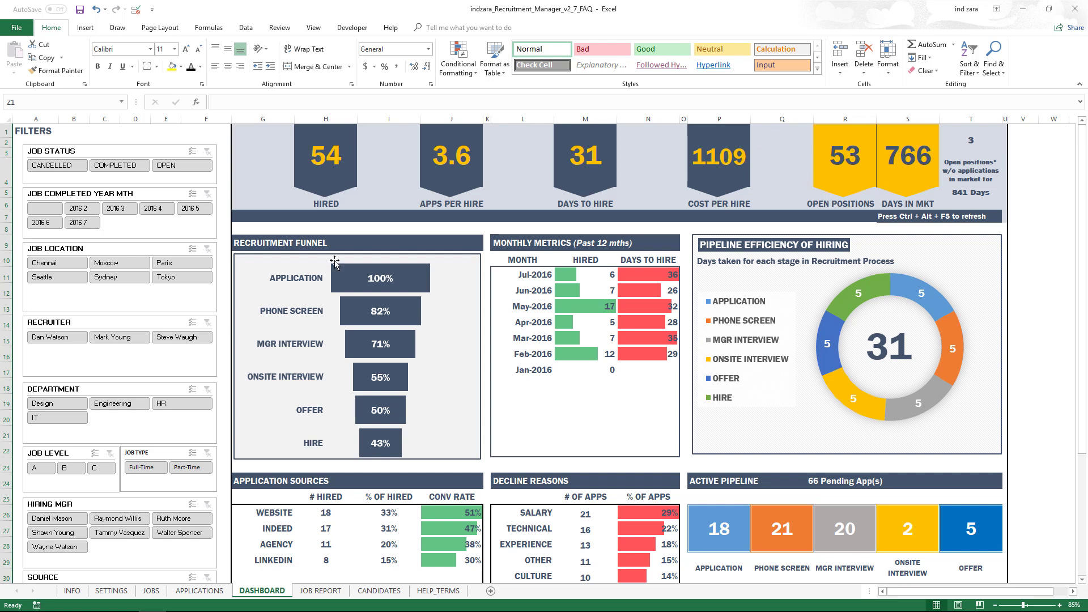
mouse_move(369, 338)
scroll(745, 344, down, 3)
scroll(746, 344, down, 1)
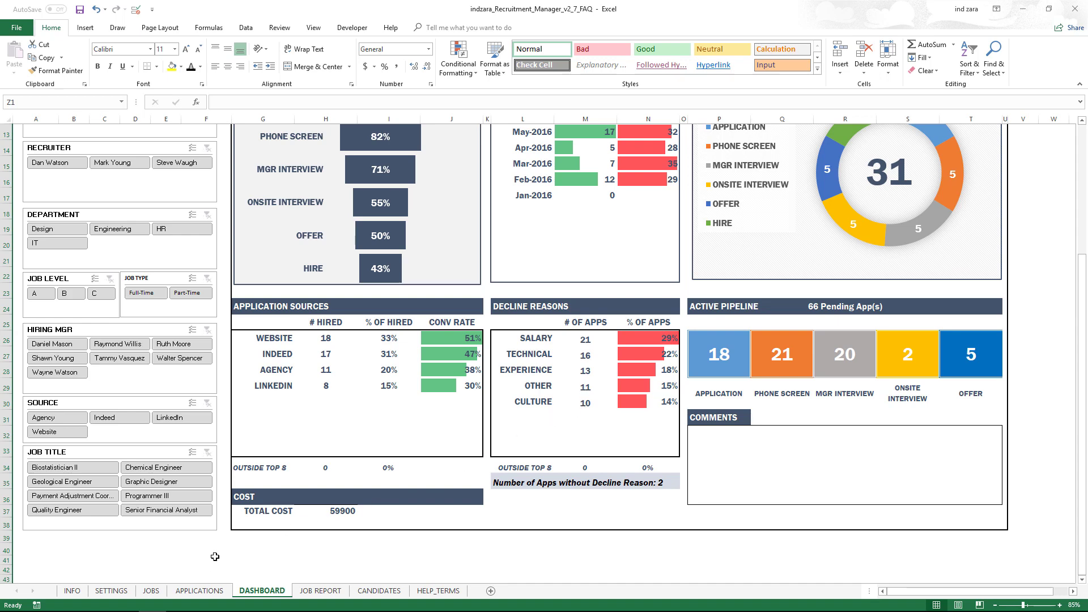
Step: Inspect row 9's APPLICATION STATUS and DECLINE REASON on the APPLICATIONS sheet, and return to the dashboard's ACTIVE PIPELINE section
click(199, 590)
click(747, 227)
click(815, 228)
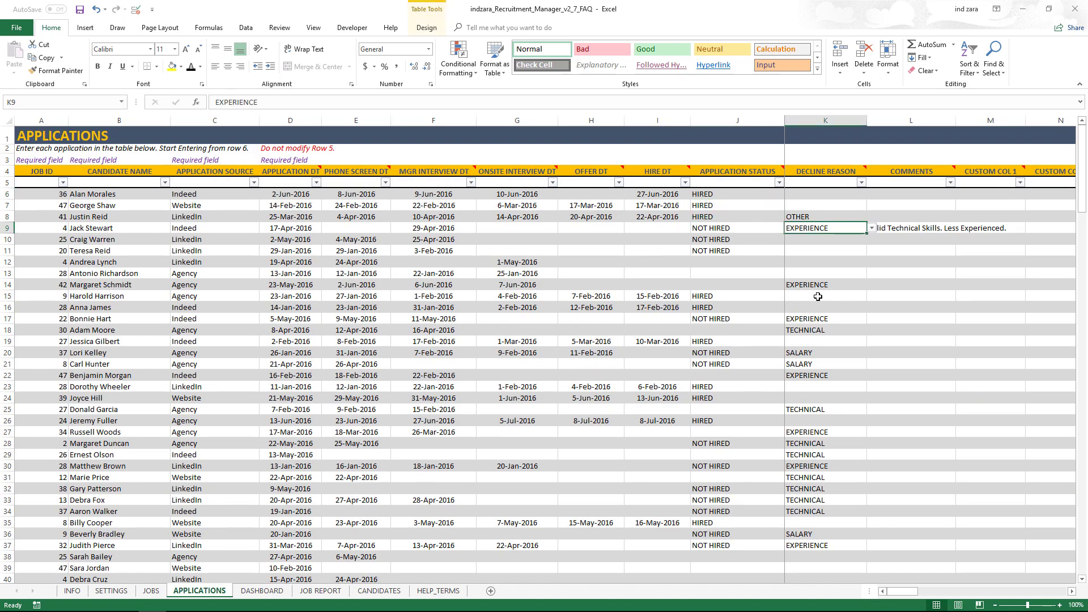
click(279, 591)
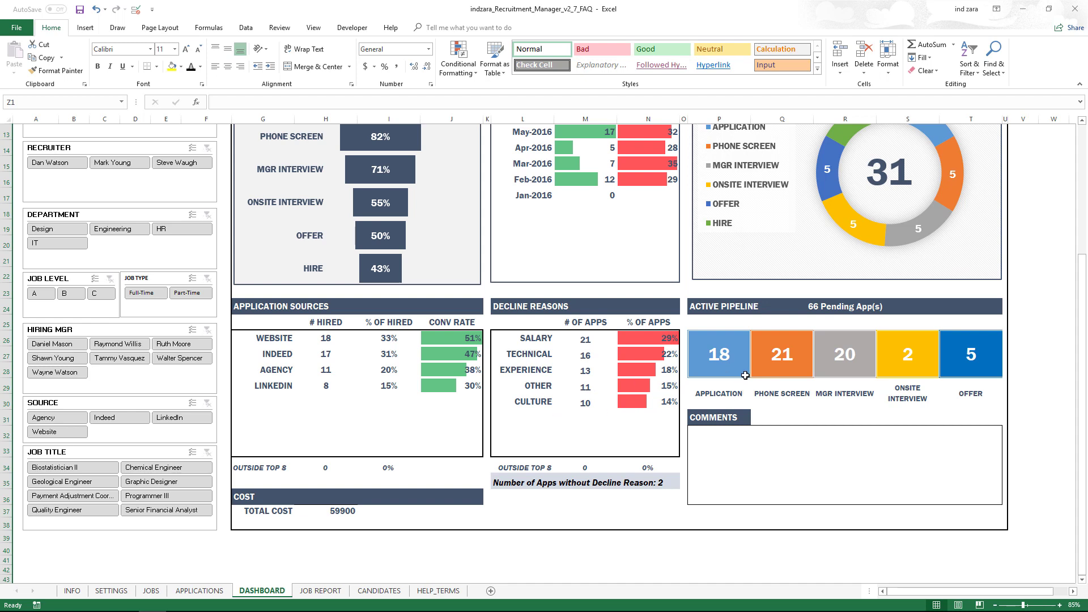
Step: Inspect the blank APPLICATION STATUS cells in rows 12, 13, 14 and 18 of APPLICATIONS, and return to the DASHBOARD sheet
click(200, 591)
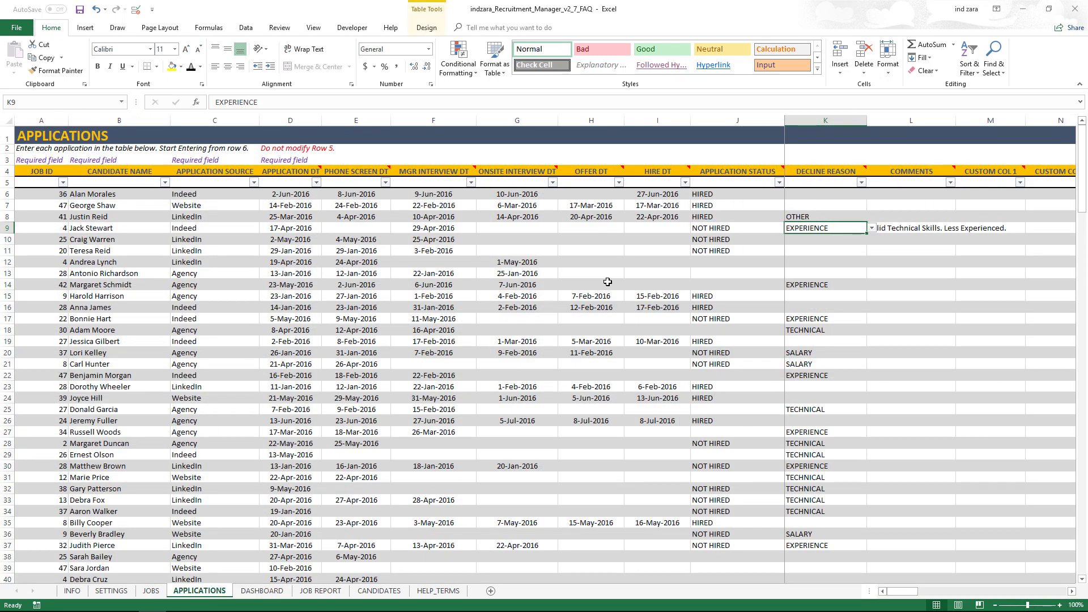
click(694, 263)
click(703, 276)
click(702, 286)
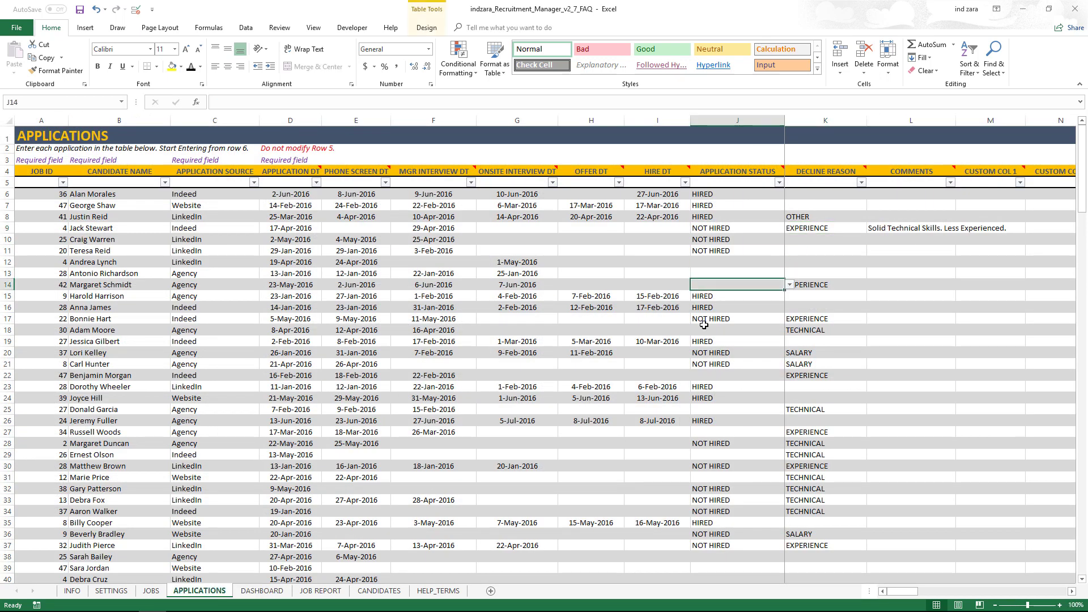
click(704, 331)
click(282, 591)
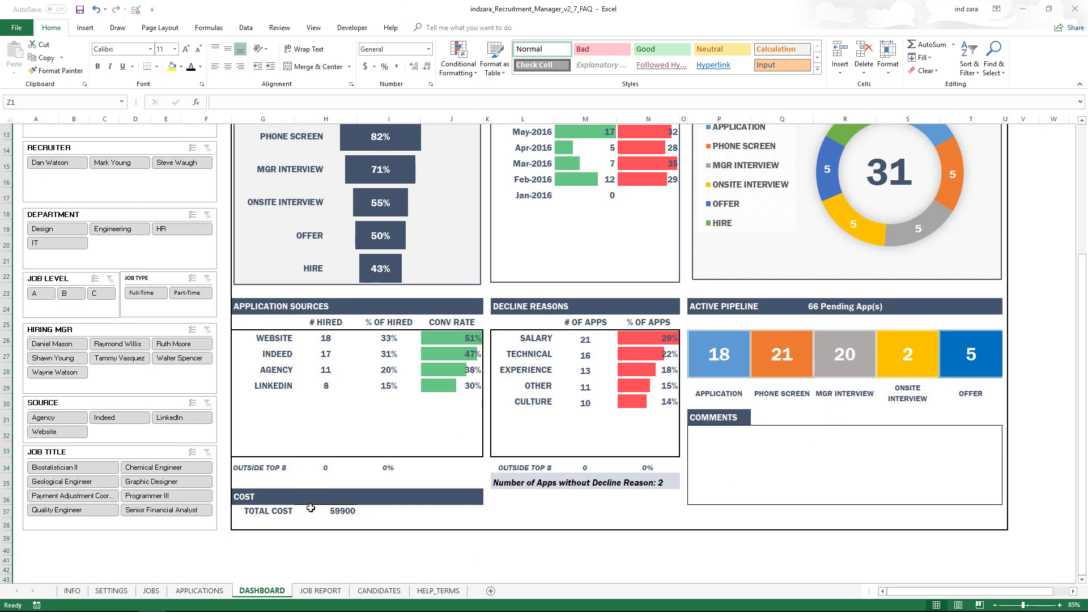
Step: Clear the NUM OF APPS filter on the JOBS sheet and select the COST column to compare it with the dashboard's TOTAL COST
click(152, 591)
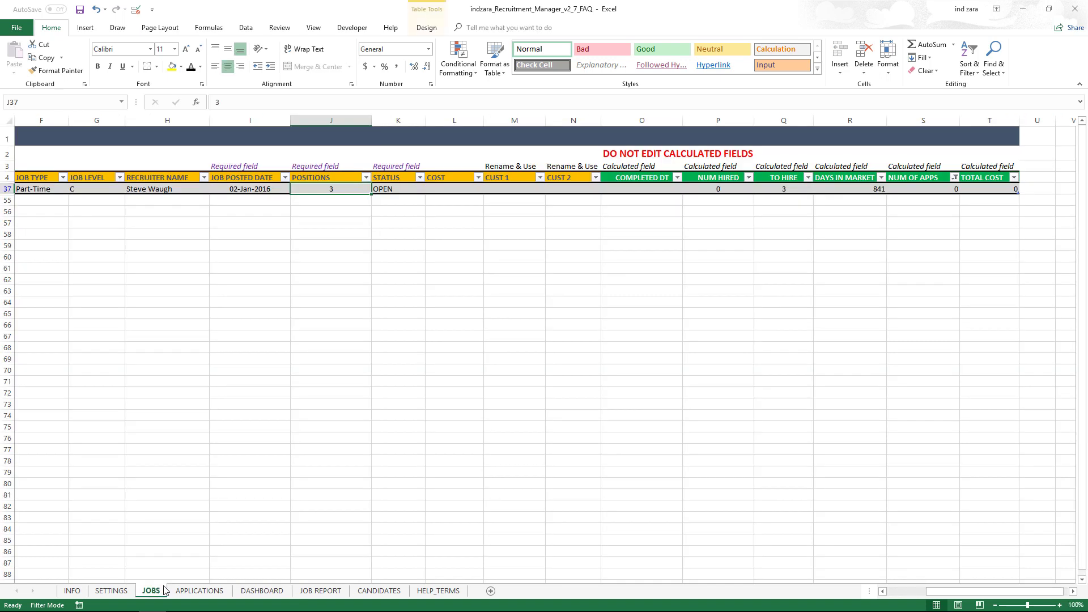
click(412, 190)
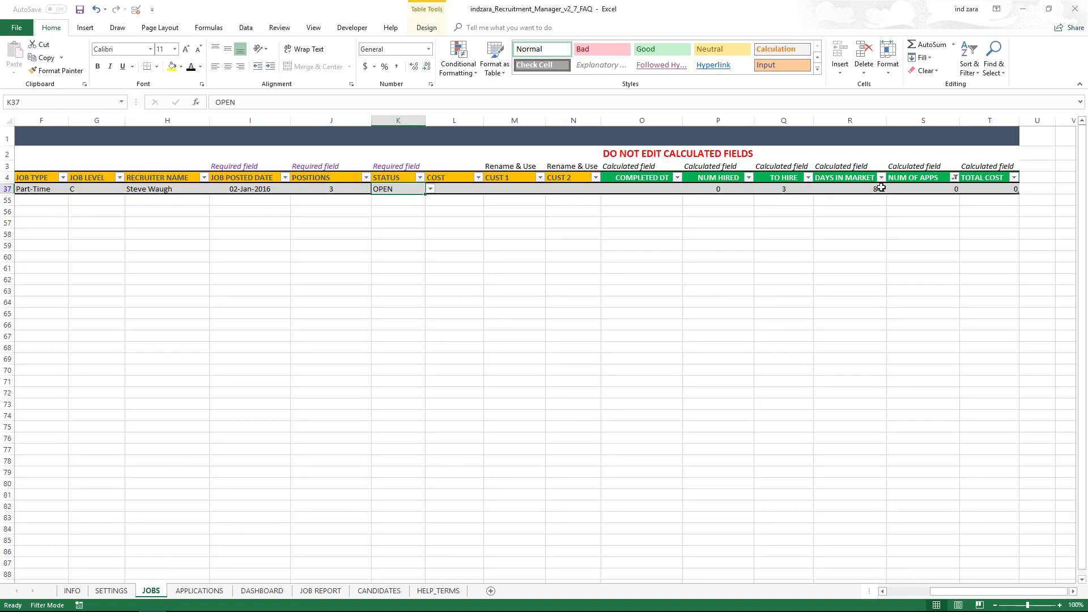
click(954, 177)
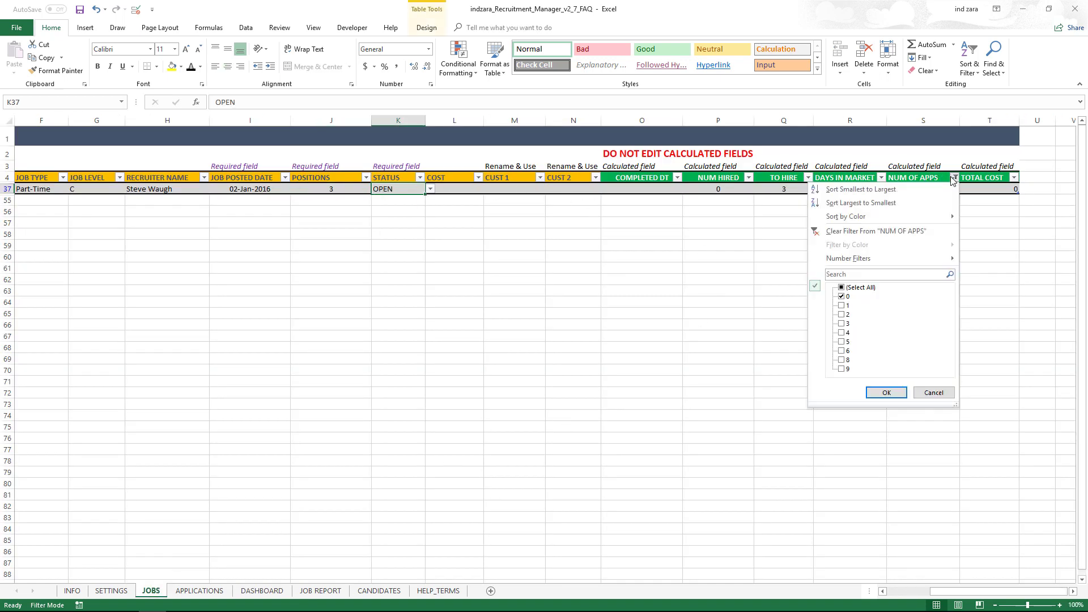
click(884, 231)
click(454, 120)
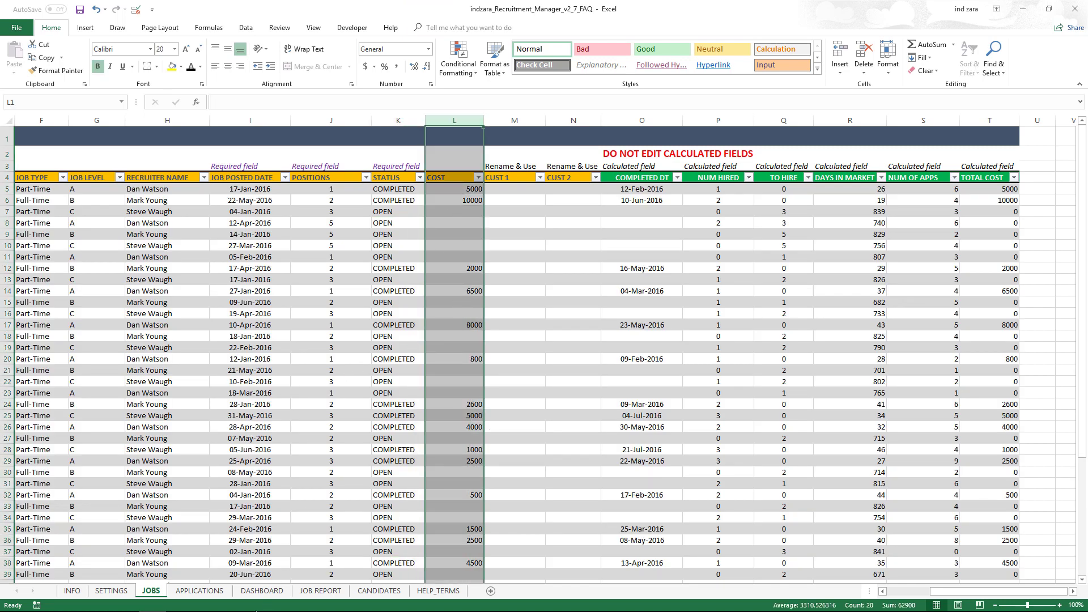
click(270, 591)
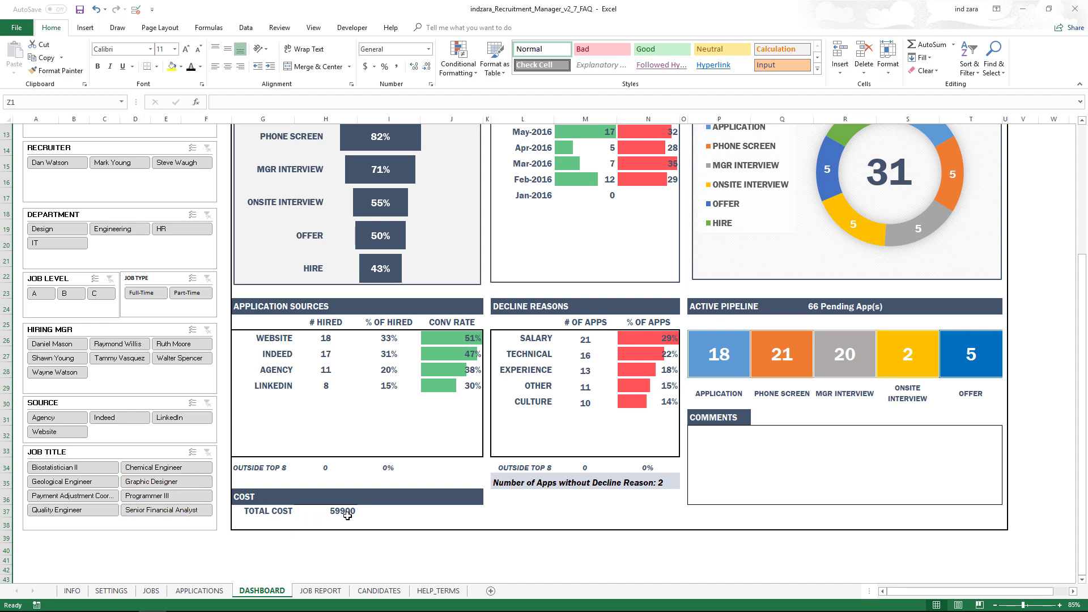
scroll(347, 516, up, 4)
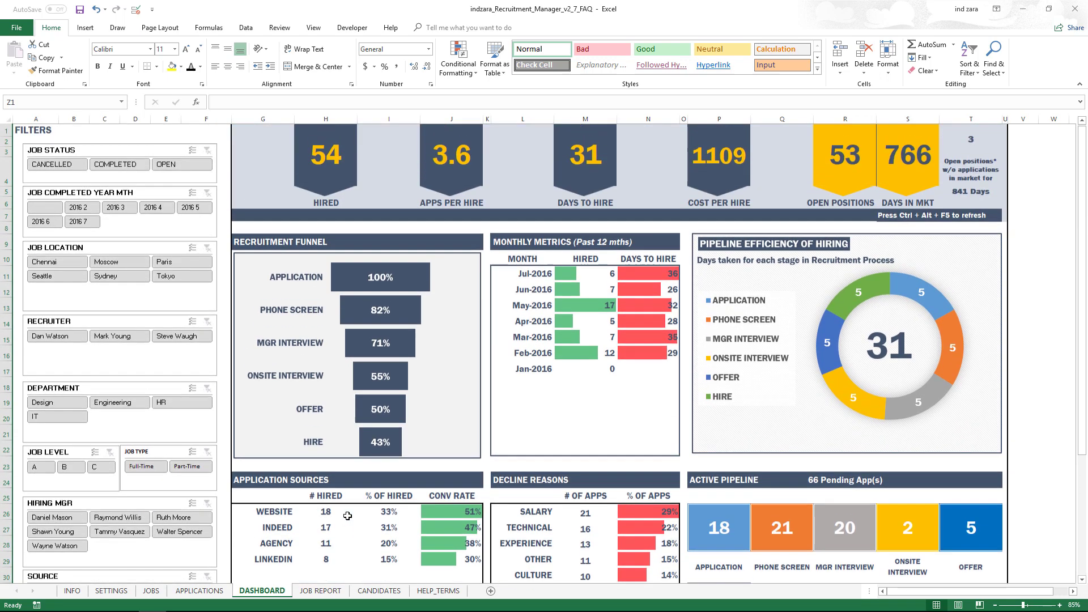